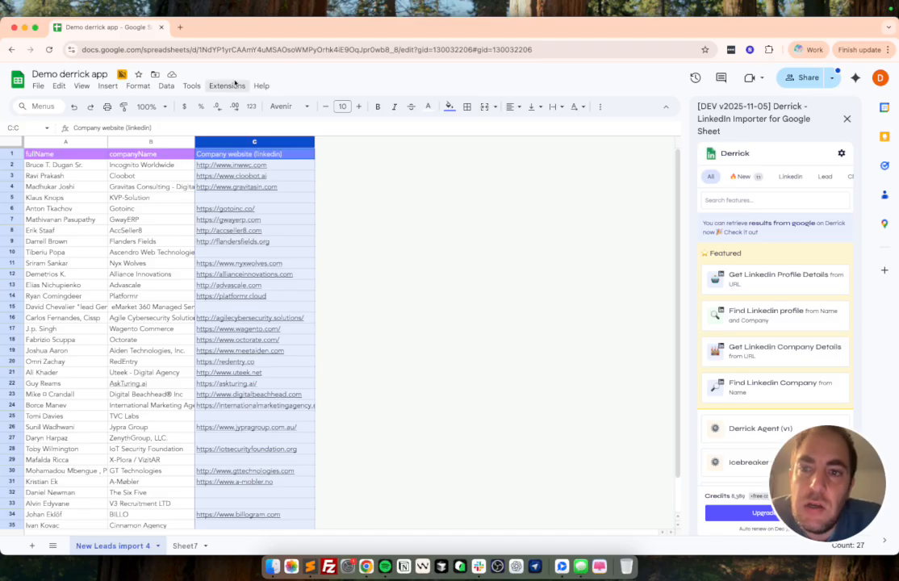
# Look over the company names and the Company website (linkedin) URLs in the lead list.
pyautogui.press('Down')
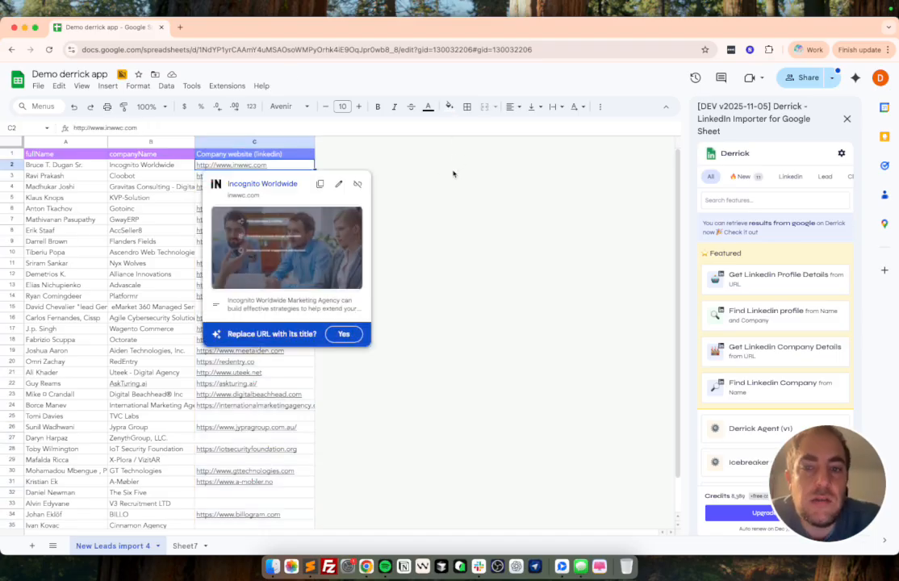
pyautogui.click(127, 198)
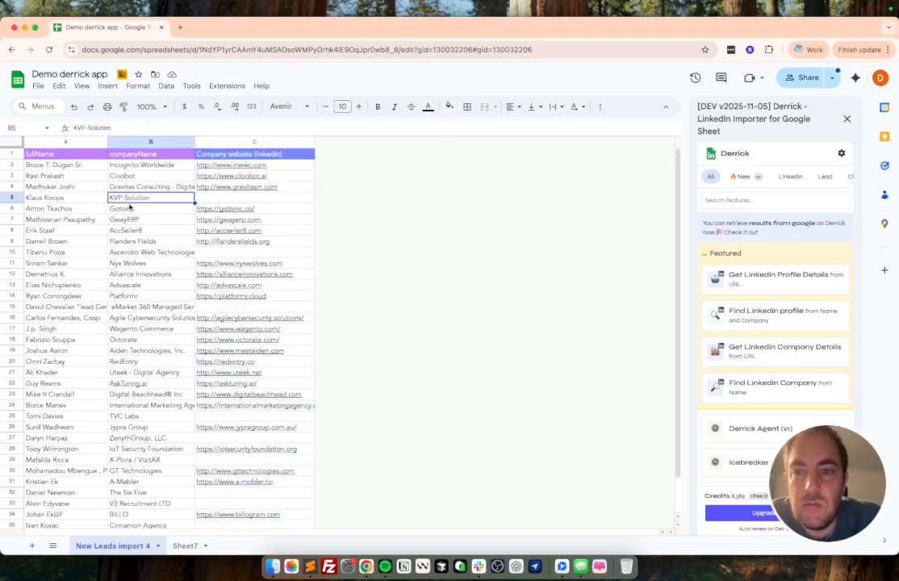
pyautogui.click(263, 141)
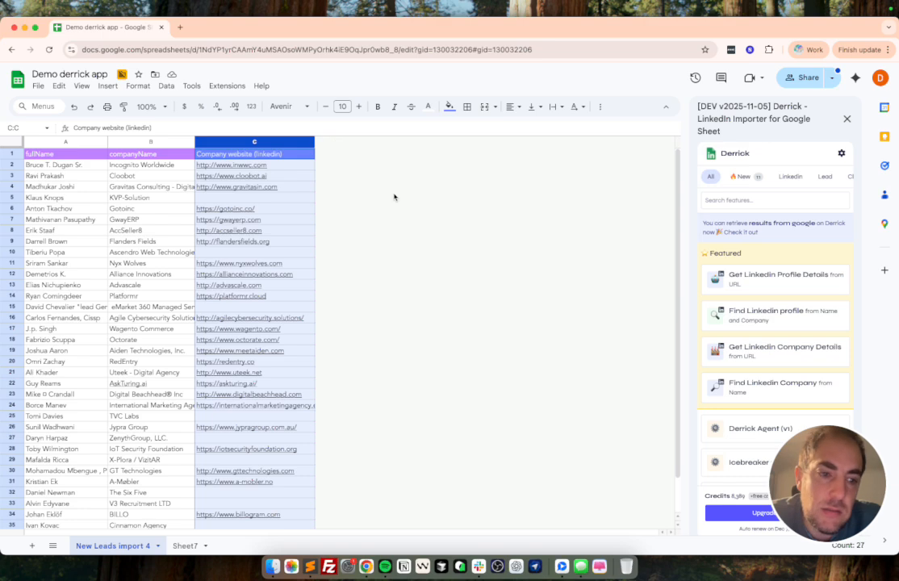
pyautogui.moveTo(299, 168); pyautogui.dragTo(297, 448)
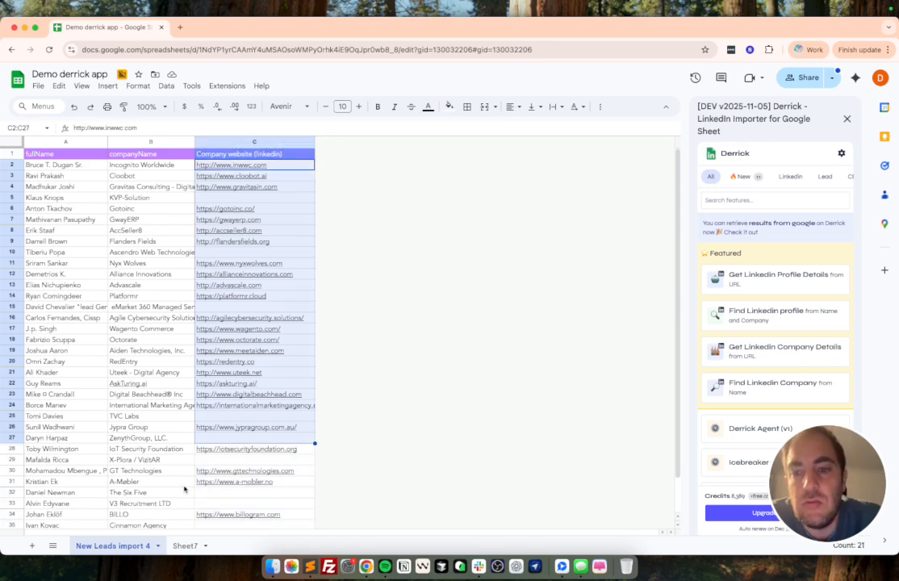
pyautogui.press('Up')
pyautogui.press('Down')
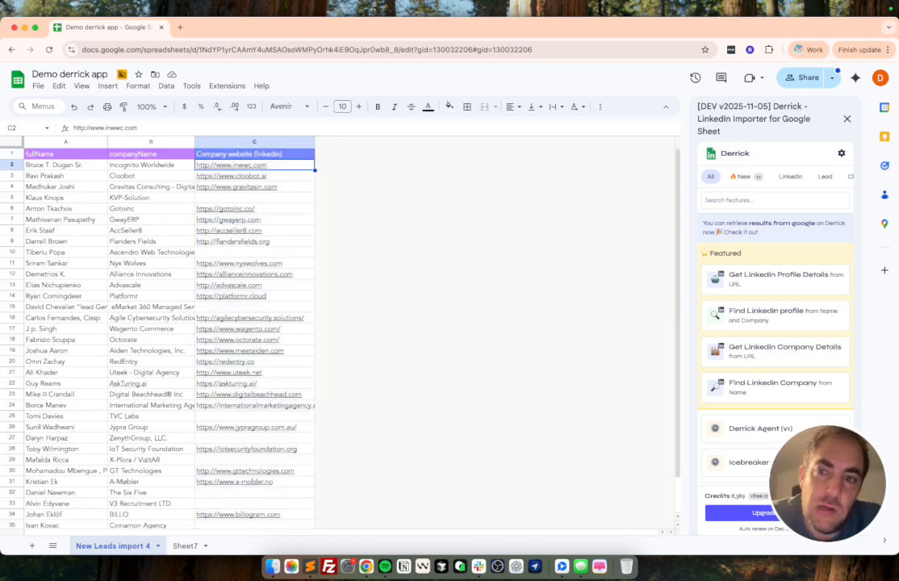
pyautogui.press('Left')
pyautogui.press('Right')
pyautogui.press('Left')
pyautogui.press('Right')
pyautogui.press('Left')
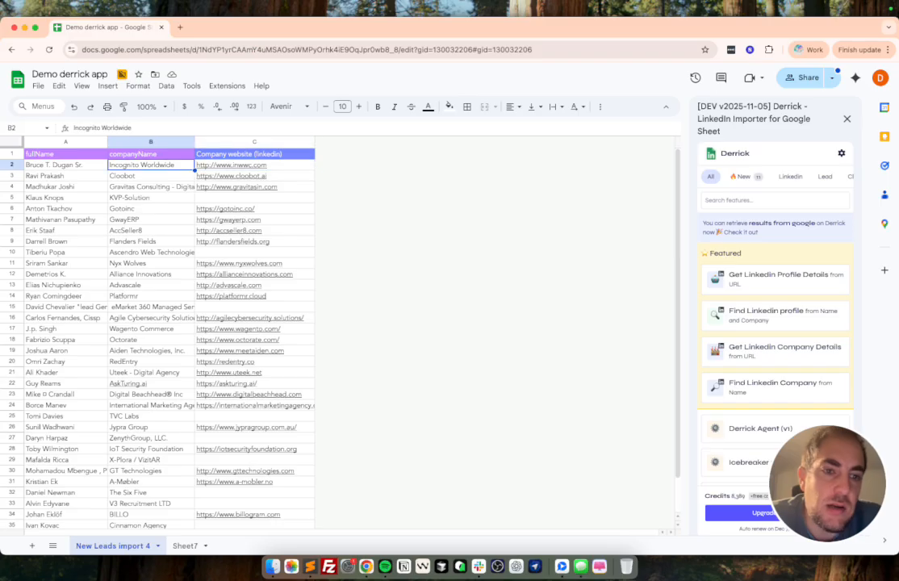
pyautogui.press('Right')
pyautogui.press('Left')
pyautogui.press('Right')
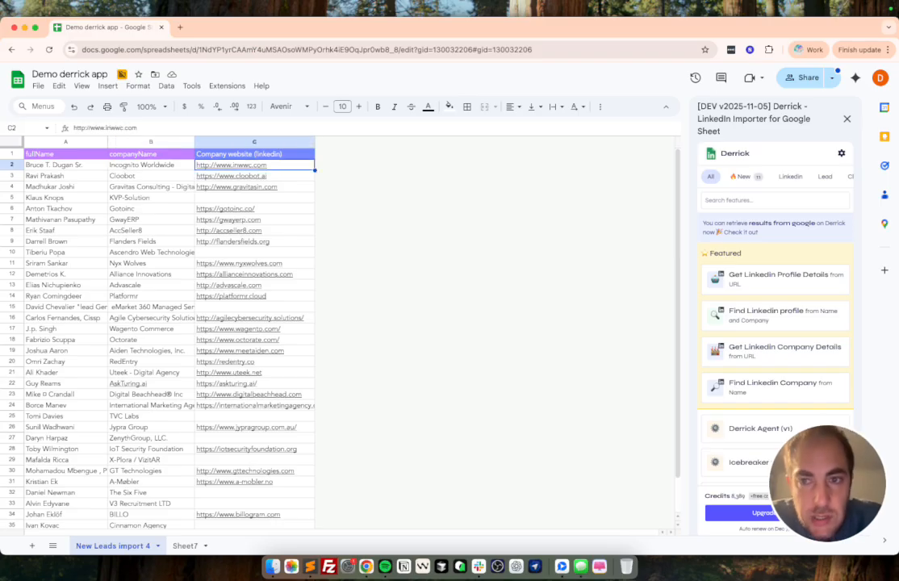
pyautogui.press('Left')
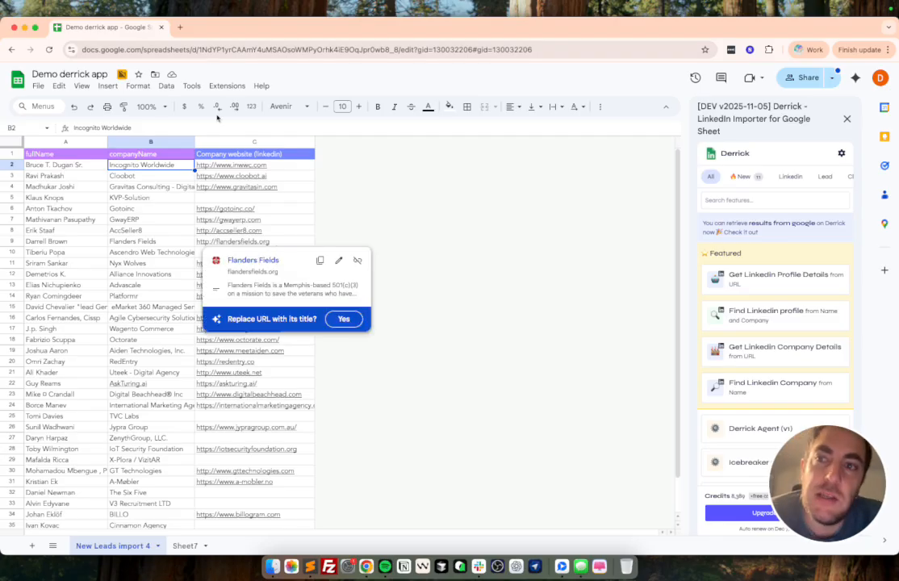
# Search the web for google workspace marketplace in a new browser tab and open the marketplace site.
pyautogui.click(180, 28)
pyautogui.write('google workspace marketplace')
pyautogui.press('Return')
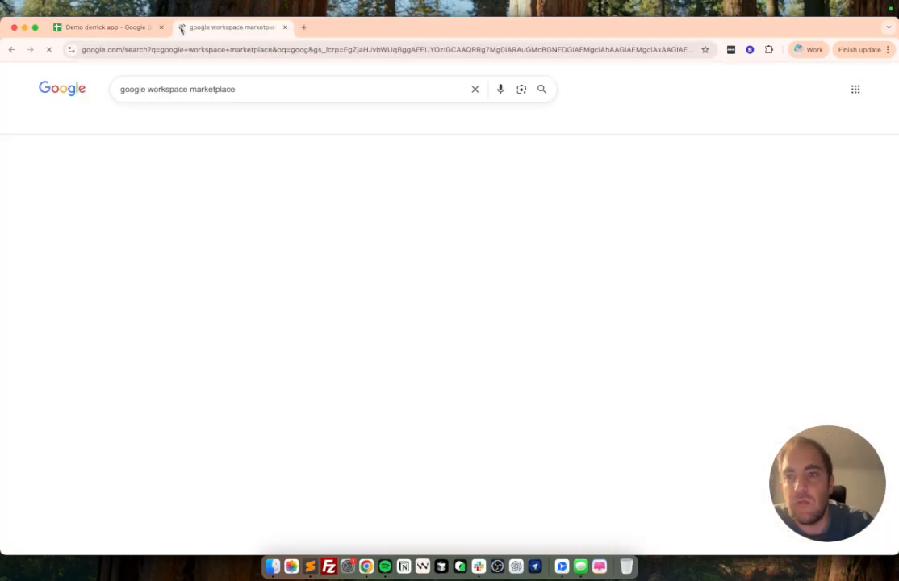
pyautogui.click(214, 178)
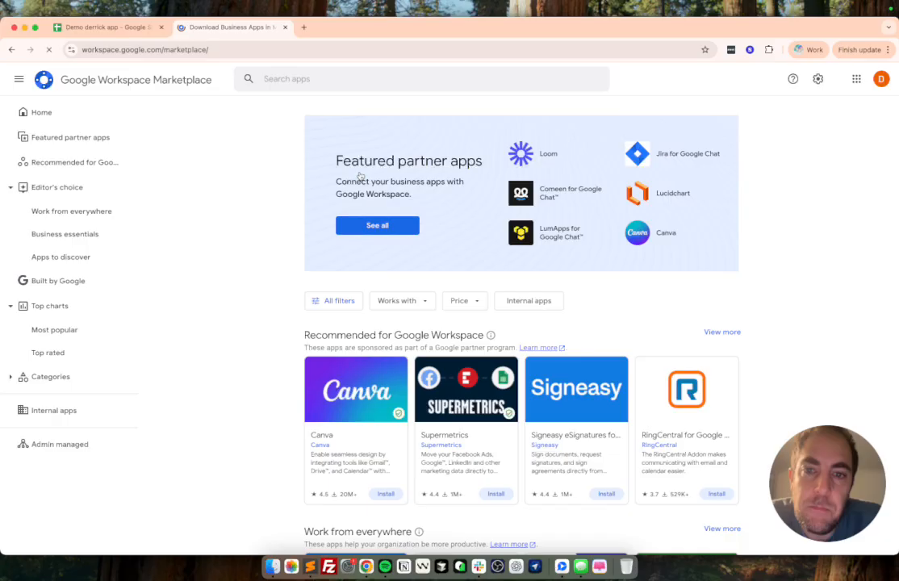
# Search the marketplace for derrick, view the LinkedIn, Email, Phone Finder & IA — Derrick listing, and return to the spreadsheet.
pyautogui.click(388, 79)
pyautogui.write('derrick')
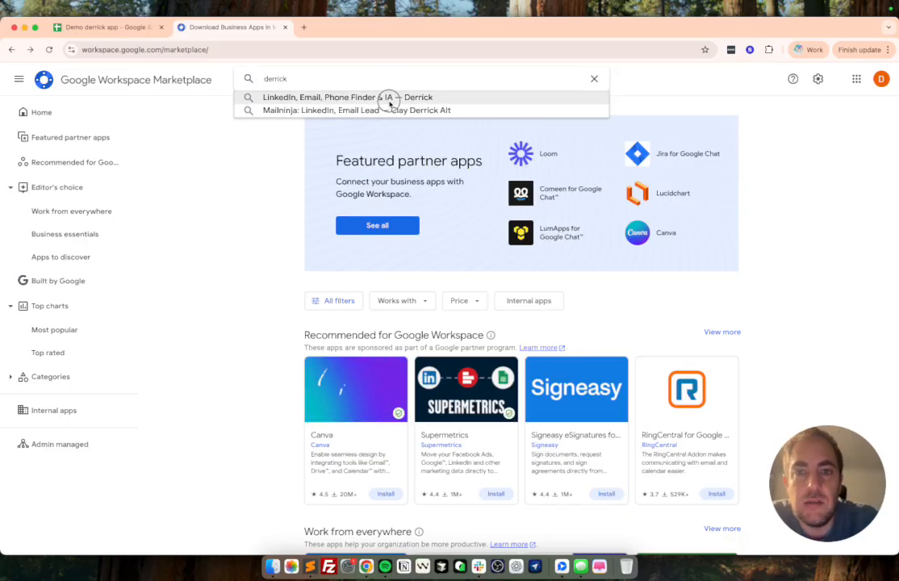
pyautogui.click(332, 96)
pyautogui.click(355, 274)
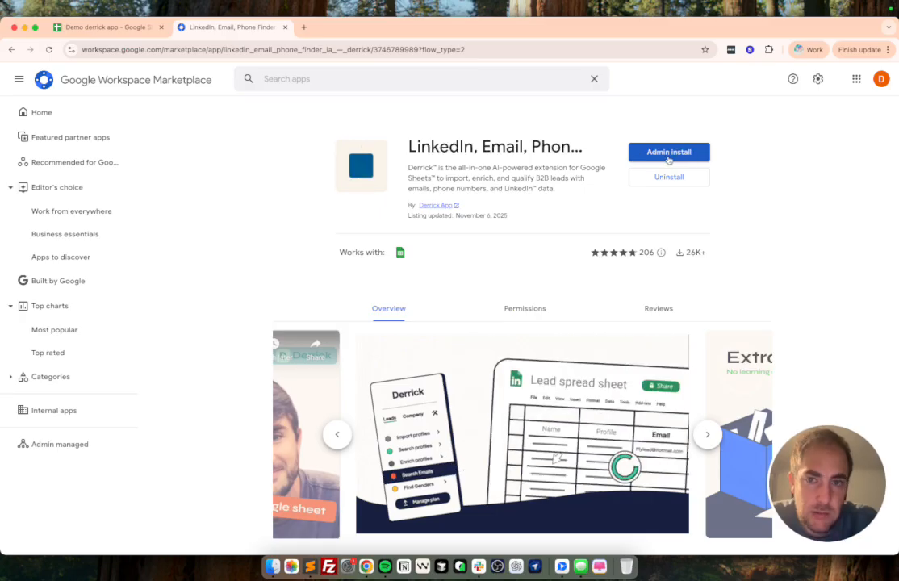
pyautogui.click(286, 28)
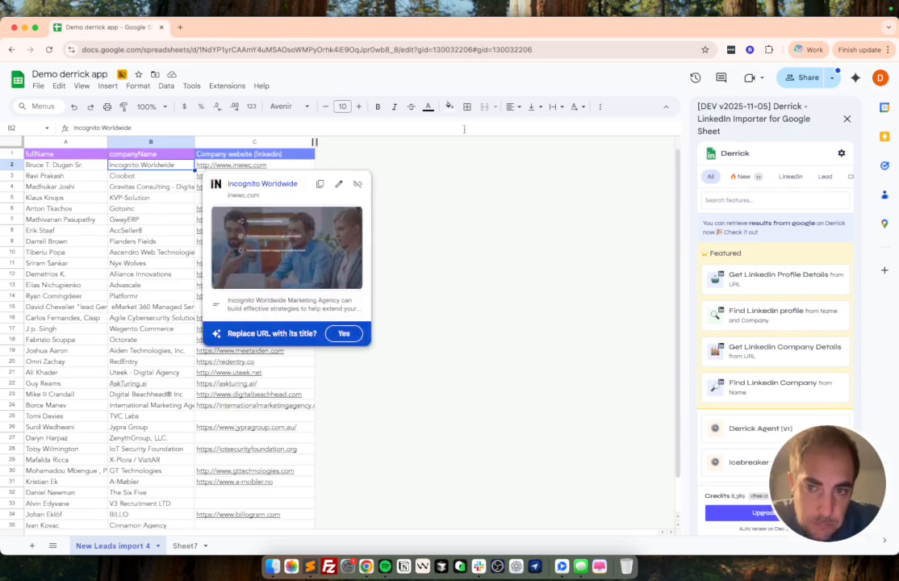
# Open the sidebar of the LinkedIn, Email, Phone Finder & IA — Derrick extension.
pyautogui.click(445, 218)
pyautogui.click(226, 86)
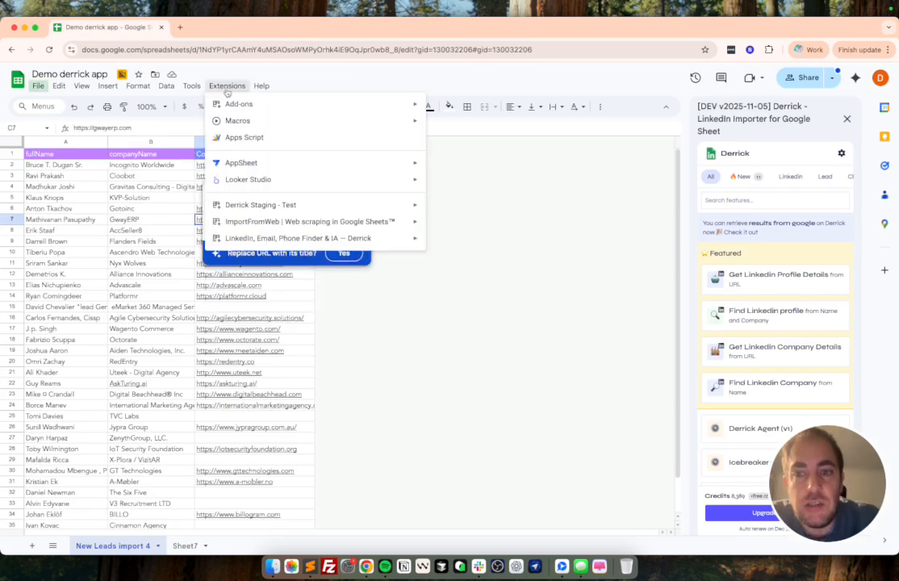
pyautogui.moveTo(262, 239)
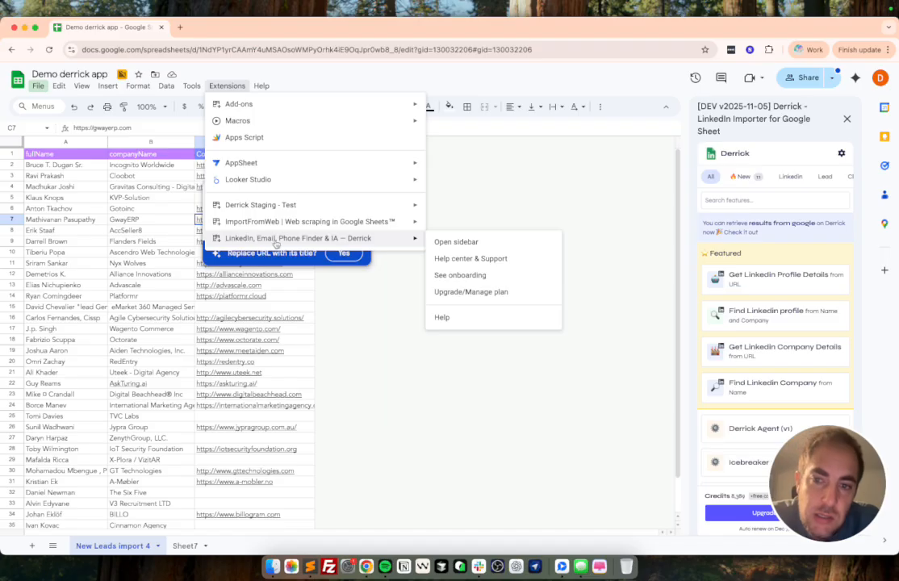
pyautogui.click(455, 242)
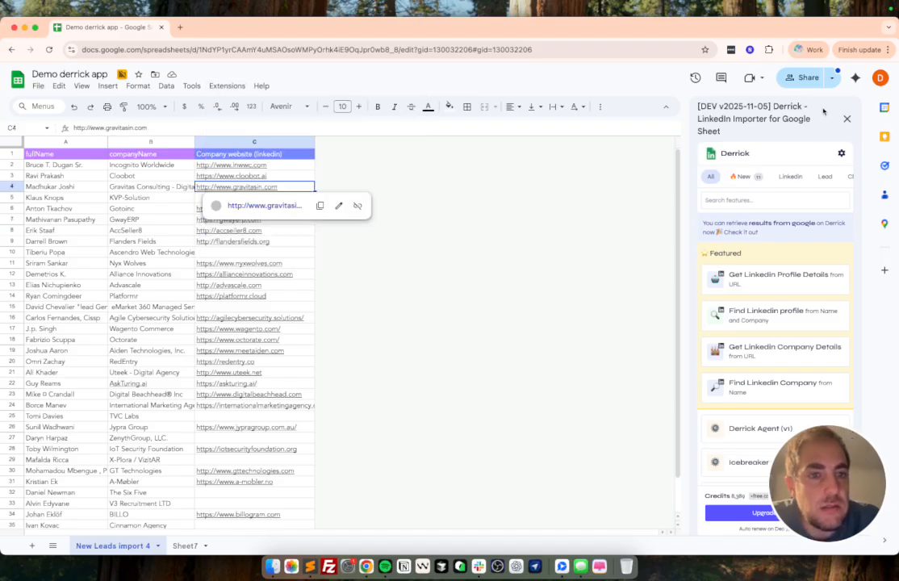
# Search the Derrick features for social and open Find Emails, Phone and Socials from WebsiteUrl.
pyautogui.press('Up')
pyautogui.press('Up')
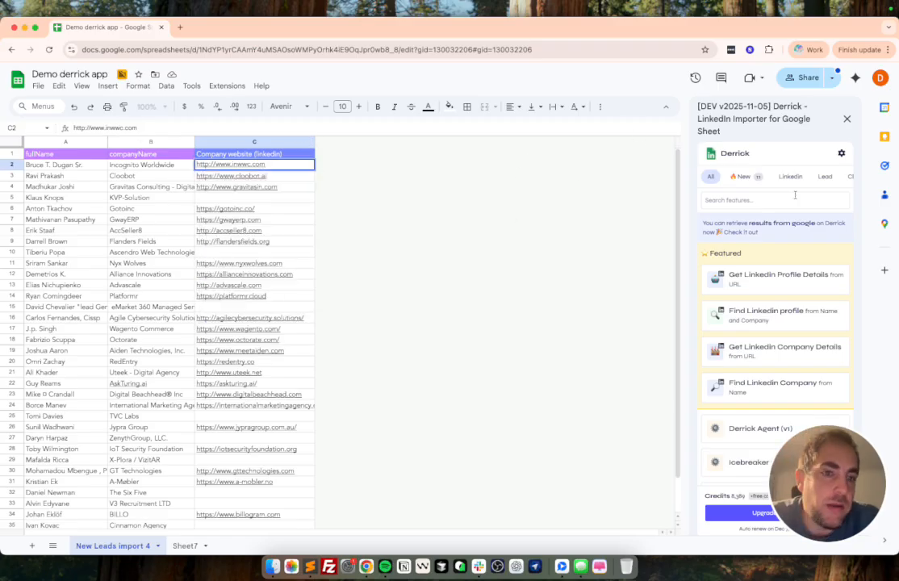
pyautogui.click(739, 203)
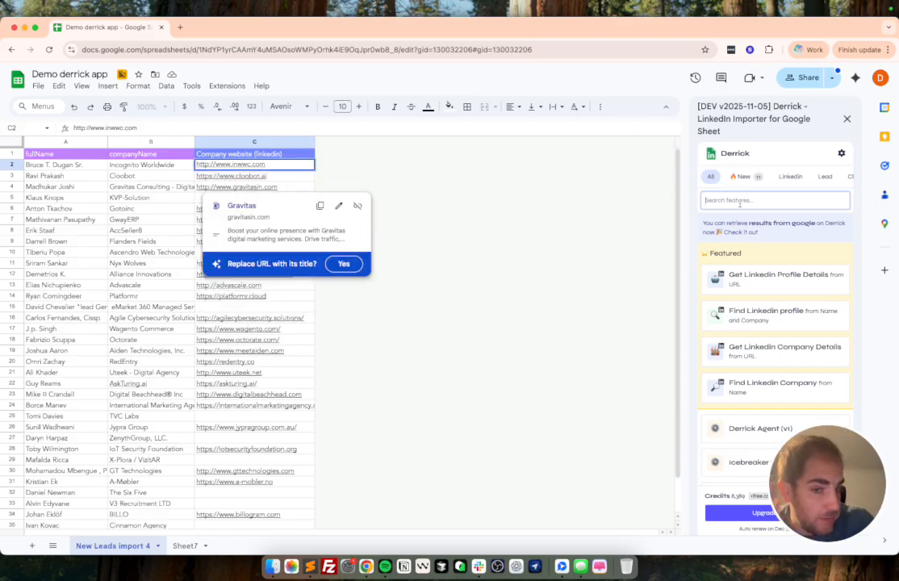
pyautogui.write('social')
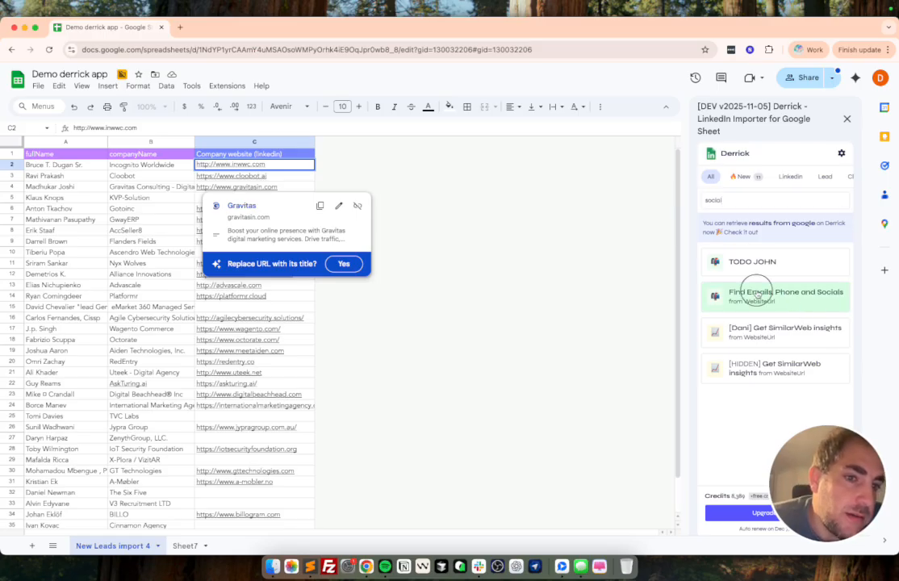
pyautogui.click(730, 295)
# Review the sheet's column headers and the URLs listed under Company website (linkedin).
pyautogui.press('Up')
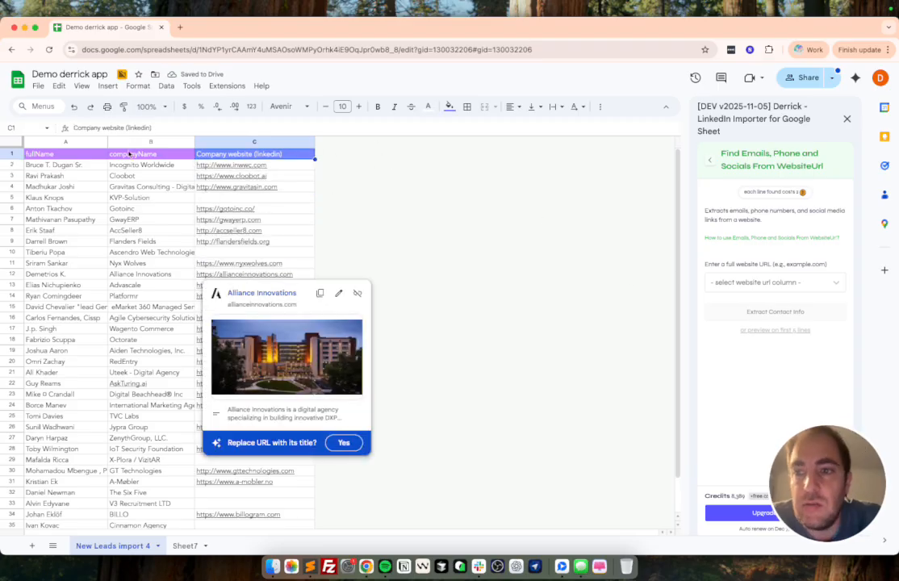
pyautogui.press('Left')
pyautogui.press('Left')
pyautogui.press('Right')
pyautogui.press('Right')
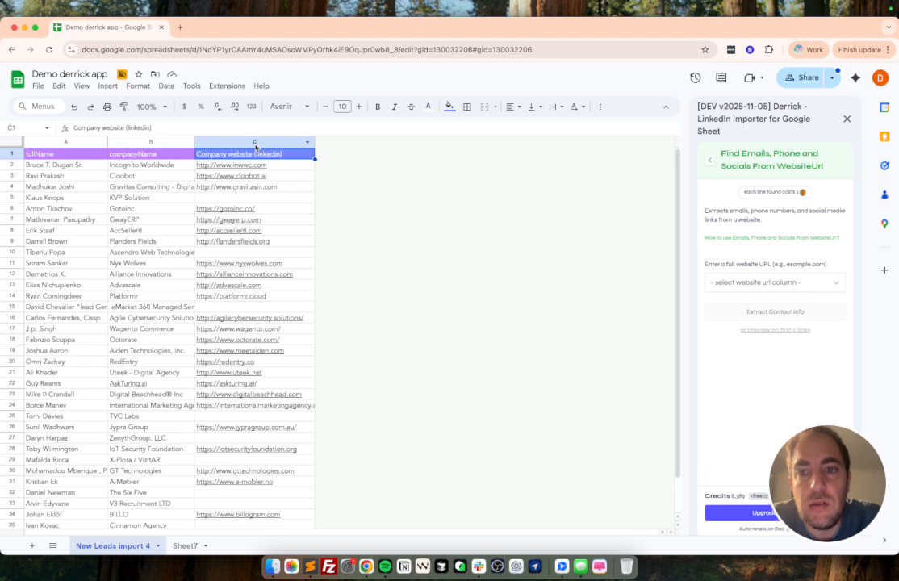
pyautogui.moveTo(271, 167); pyautogui.dragTo(283, 383)
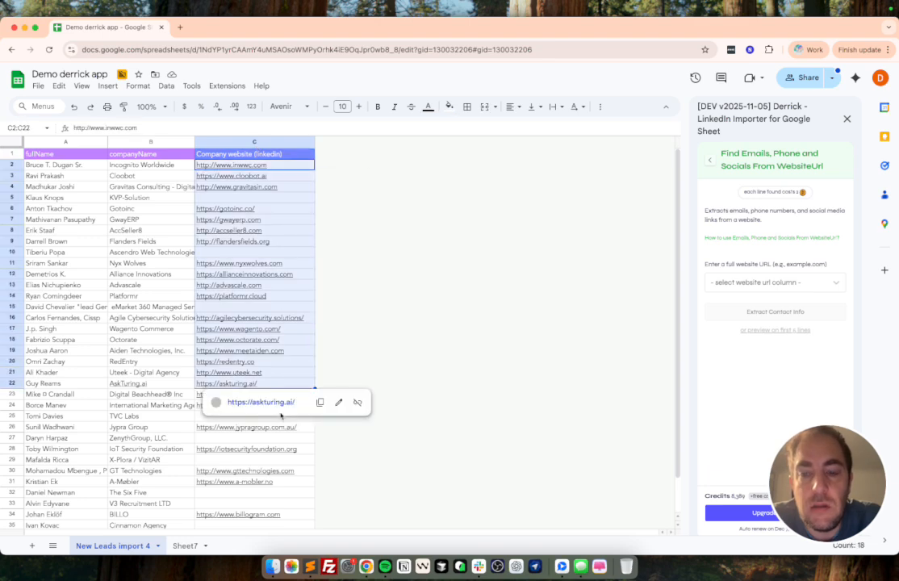
pyautogui.moveTo(291, 166); pyautogui.dragTo(274, 328)
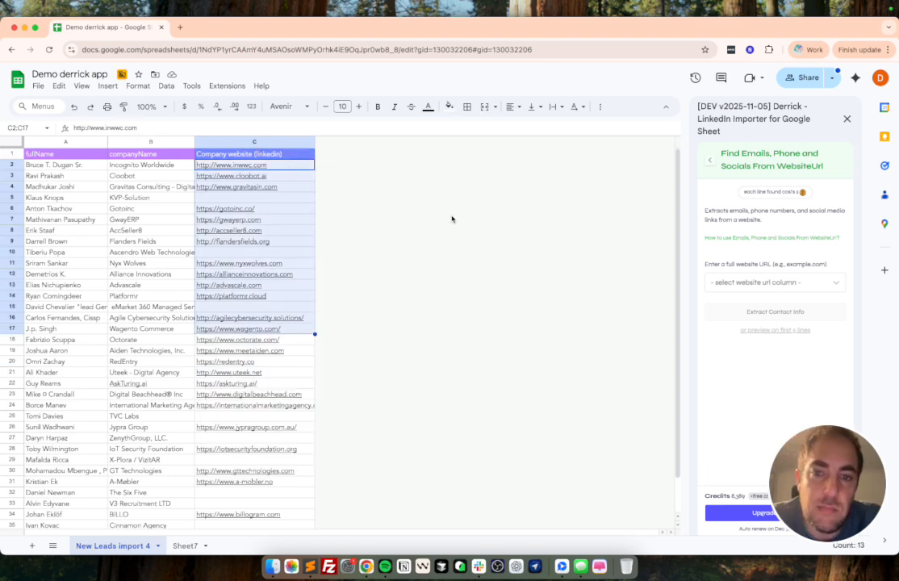
# Set Company website (linkedin) as the website URL column for the contact extraction.
pyautogui.click(774, 282)
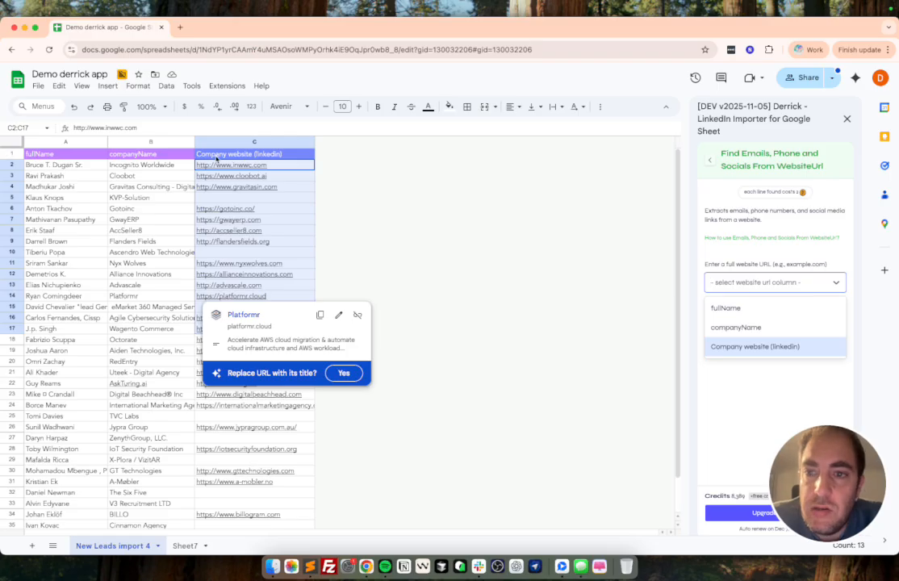
pyautogui.click(216, 156)
pyautogui.click(746, 284)
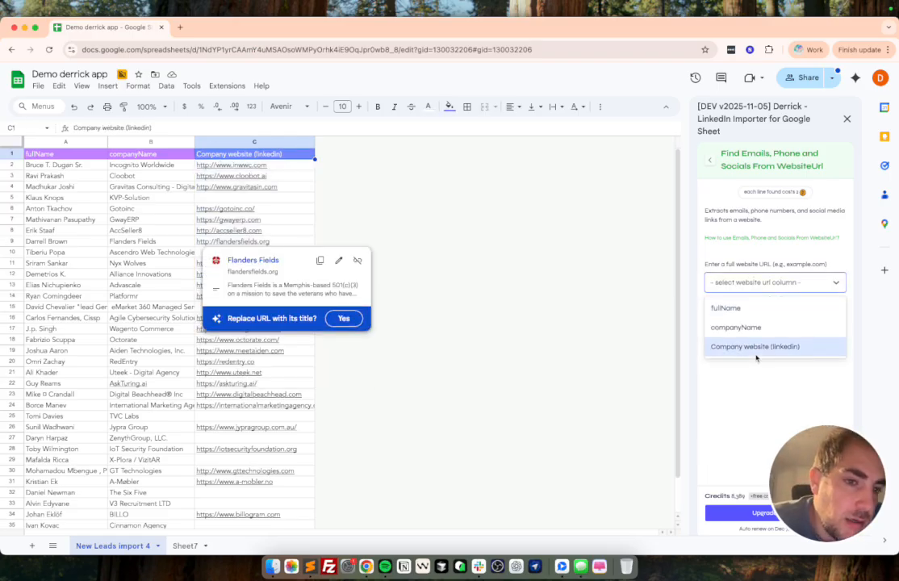
pyautogui.click(744, 352)
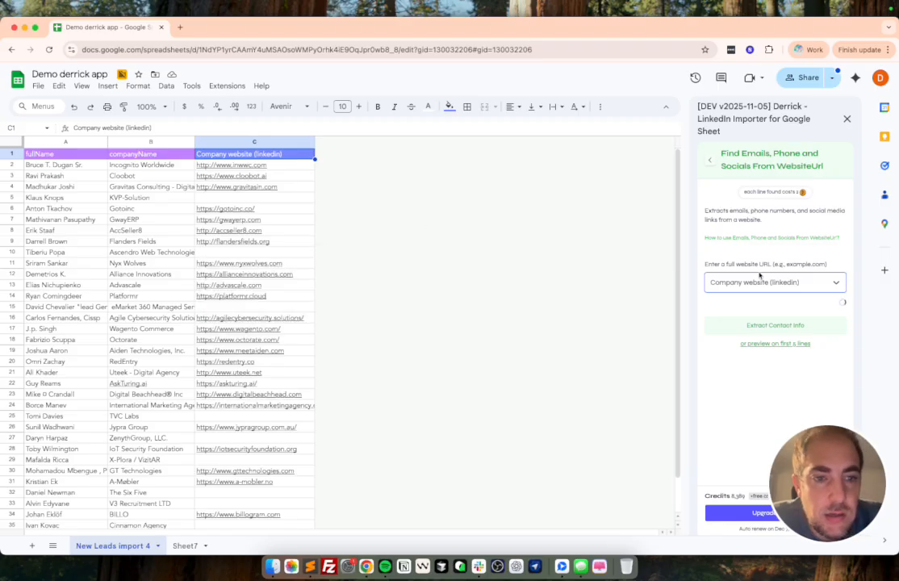
# Check the Company website column for missing URLs and select the empty cells in rows 27, 29, 32, 33 and 35.
pyautogui.press('Down')
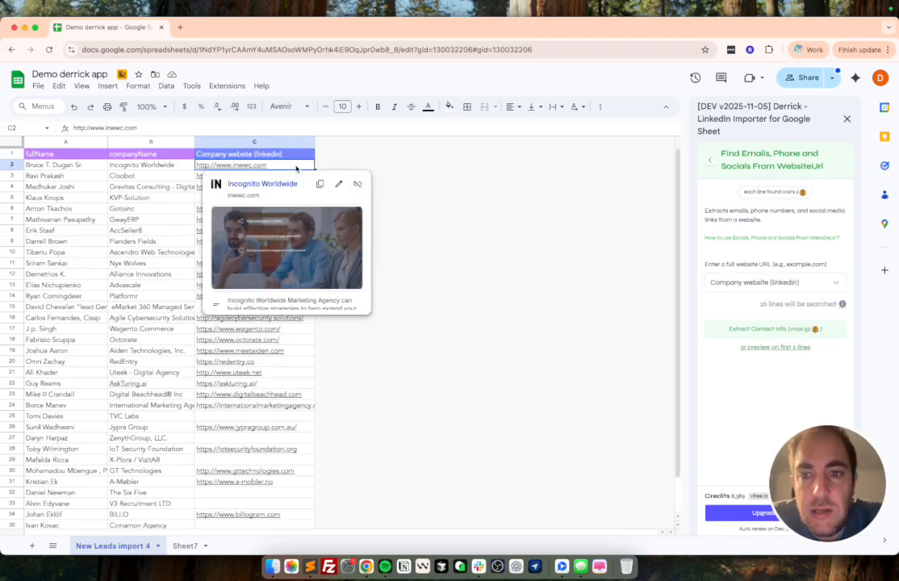
pyautogui.scroll(-2, 351, 403)
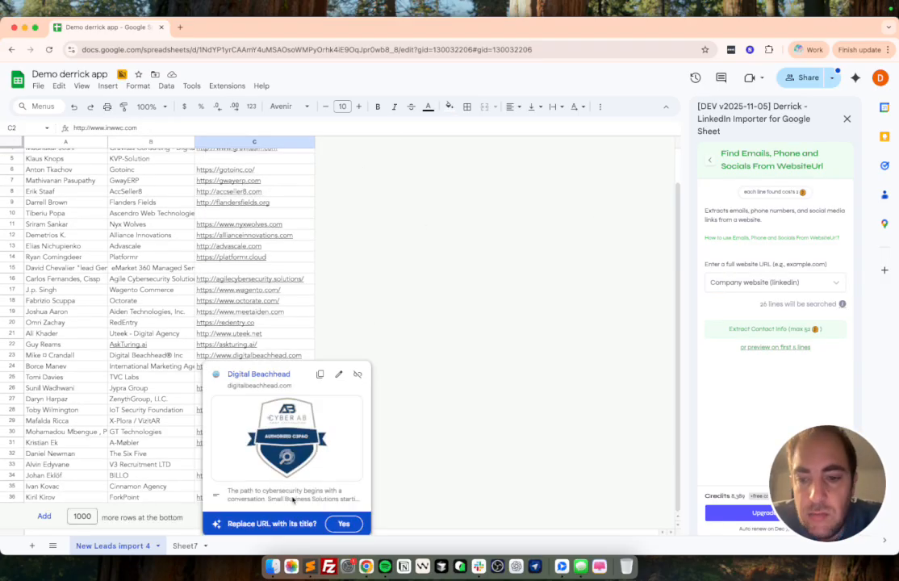
pyautogui.scroll(2, 404, 220)
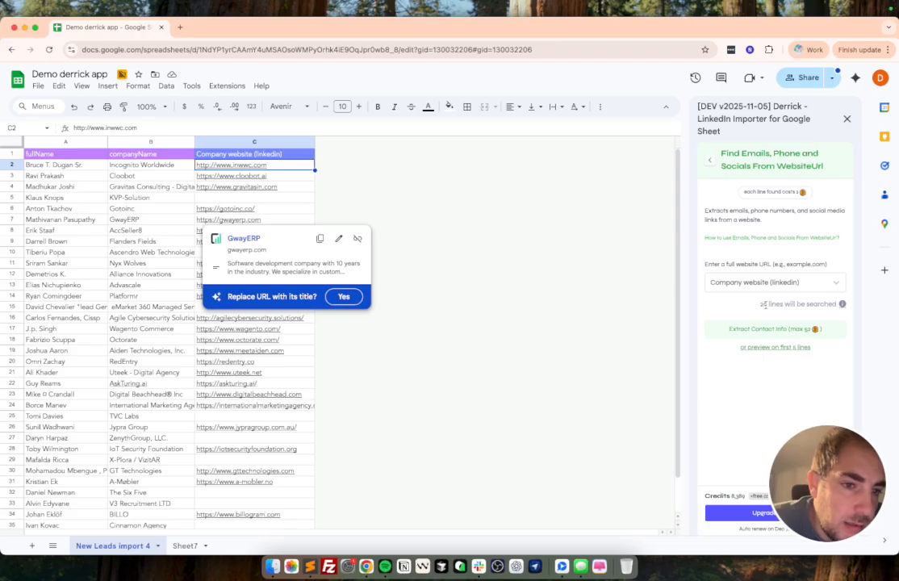
pyautogui.scroll(-2, 413, 168)
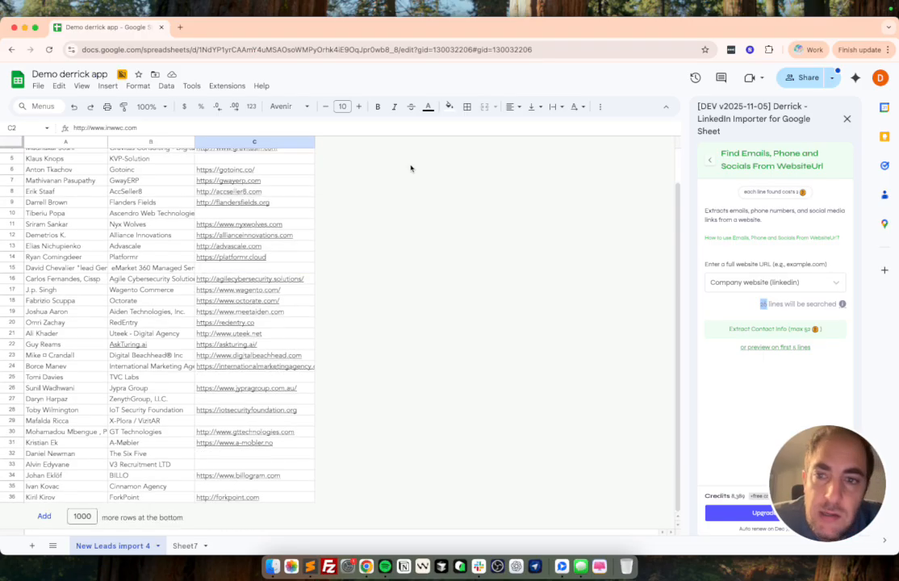
pyautogui.scroll(2, 280, 255)
pyautogui.scroll(-2, 284, 448)
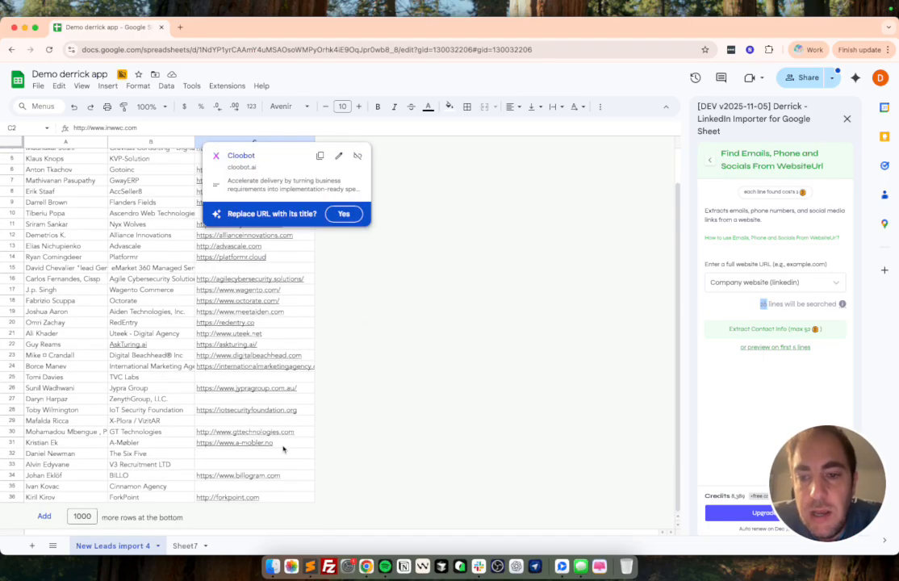
pyautogui.click(267, 488)
pyautogui.keyDown('super'); pyautogui.click(257, 464); pyautogui.keyUp('super')
pyautogui.keyDown('super'); pyautogui.click(257, 457); pyautogui.keyUp('super')
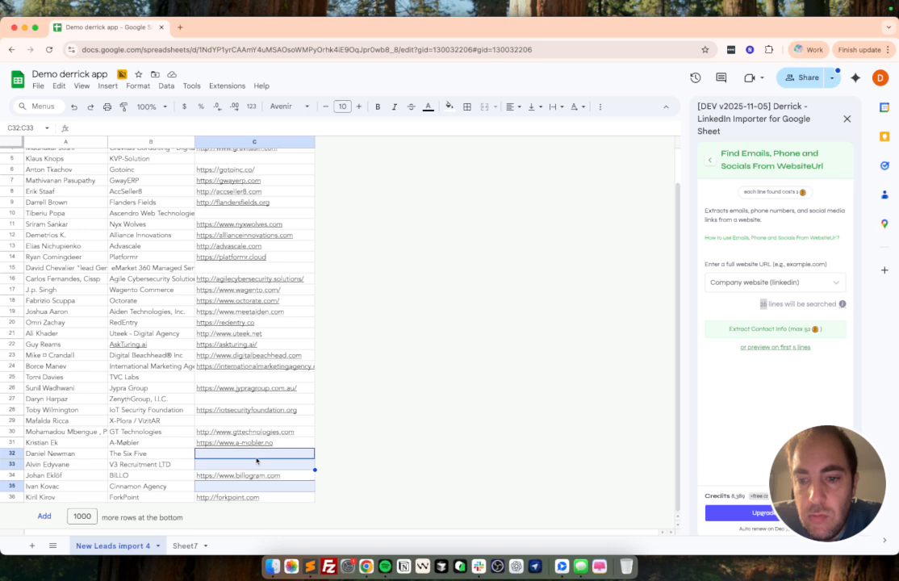
pyautogui.keyDown('super'); pyautogui.click(256, 421); pyautogui.keyUp('super')
pyautogui.keyDown('super'); pyautogui.click(256, 399); pyautogui.keyUp('super')
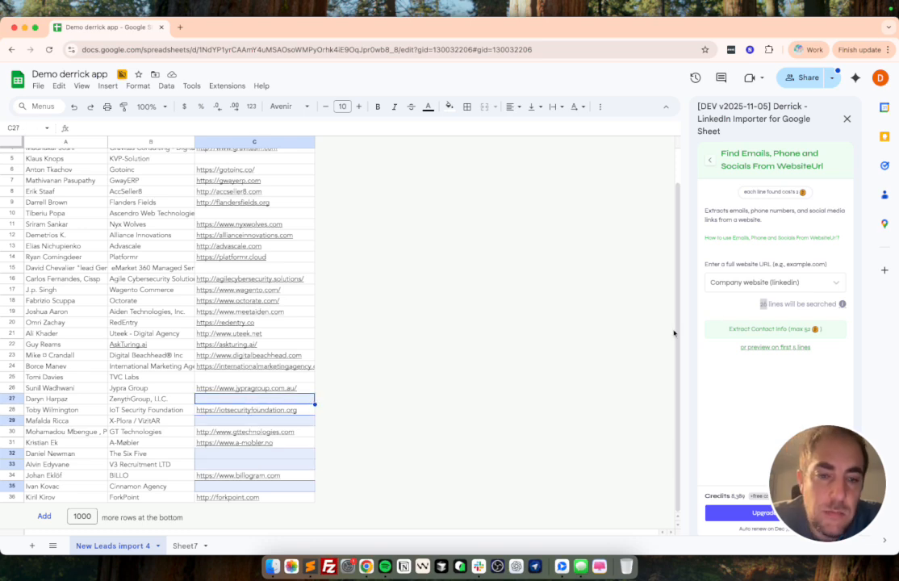
# Select the whole Company website range C2:C36 to count its filled cells.
pyautogui.scroll(2, 285, 194)
pyautogui.moveTo(283, 166); pyautogui.dragTo(283, 514)
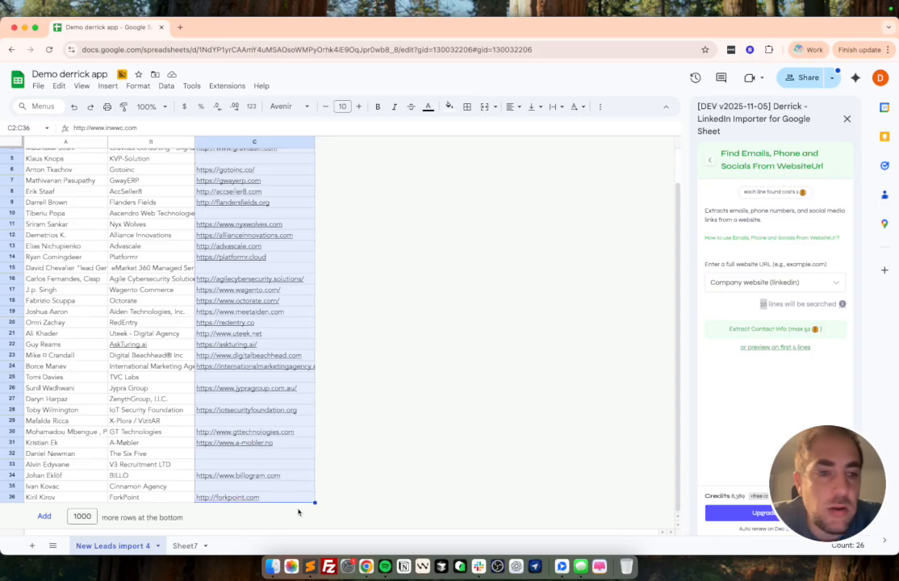
pyautogui.scroll(2, 371, 508)
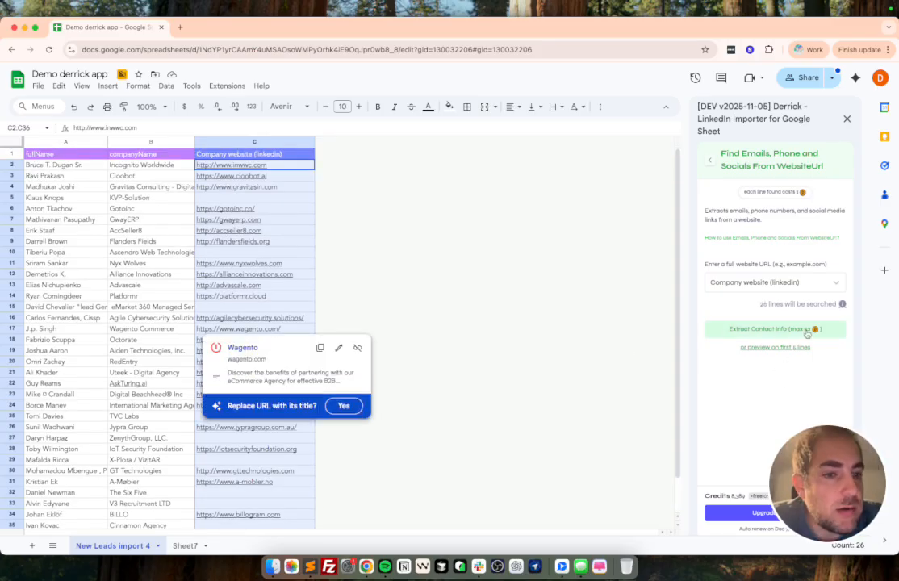
# Run the contact extraction as a preview on the first 5 lines of the Company website column.
pyautogui.moveTo(839, 348); pyautogui.dragTo(762, 349)
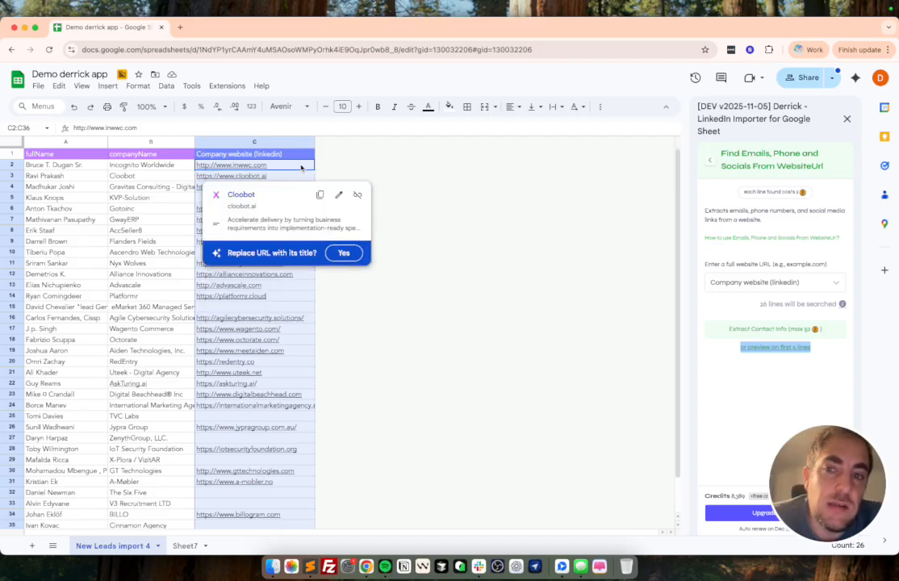
pyautogui.click(295, 360)
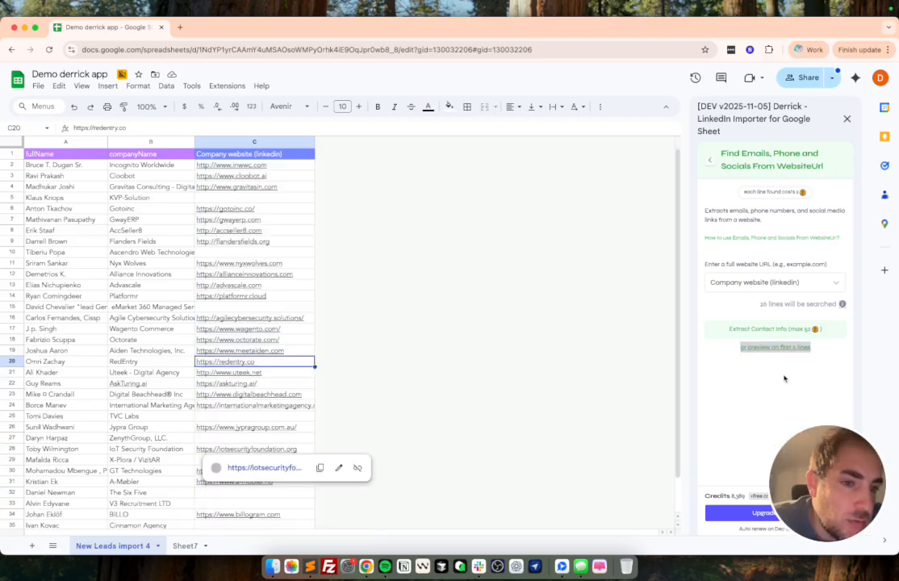
pyautogui.click(779, 348)
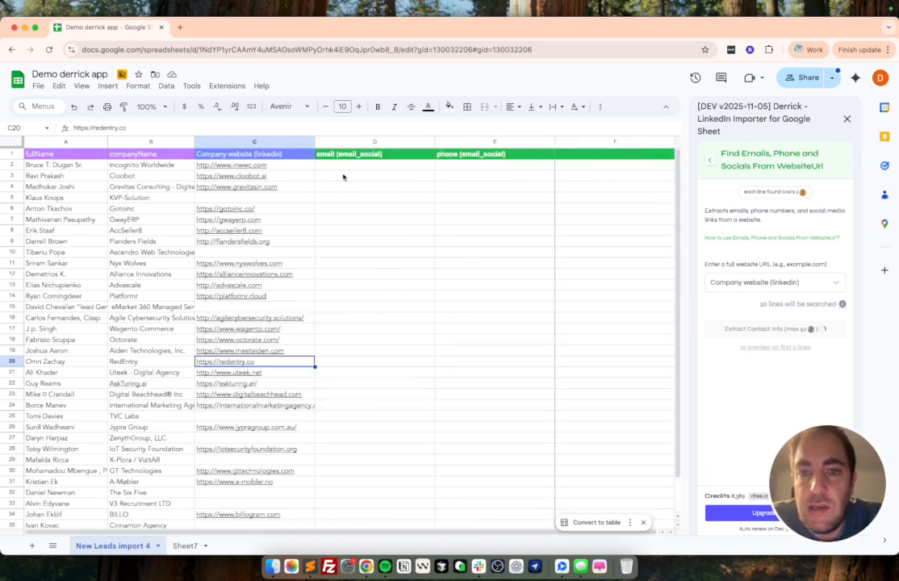
# Review the headers of the added result columns, from email and phone through the social networks to email_social_status.
pyautogui.hscroll(1, 342, 178)
pyautogui.hscroll(5, 342, 177)
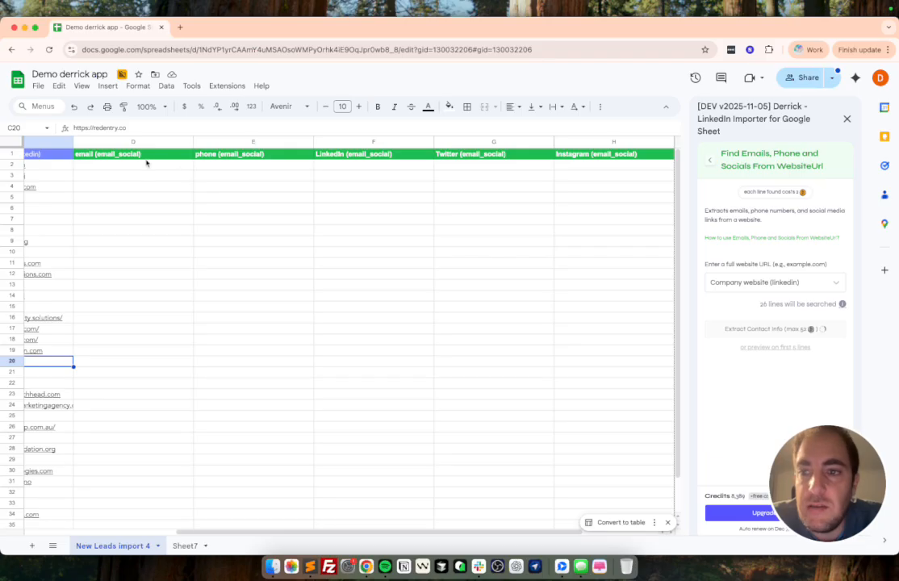
pyautogui.click(120, 158)
pyautogui.hscroll(-1, 185, 181)
pyautogui.hscroll(5, 185, 181)
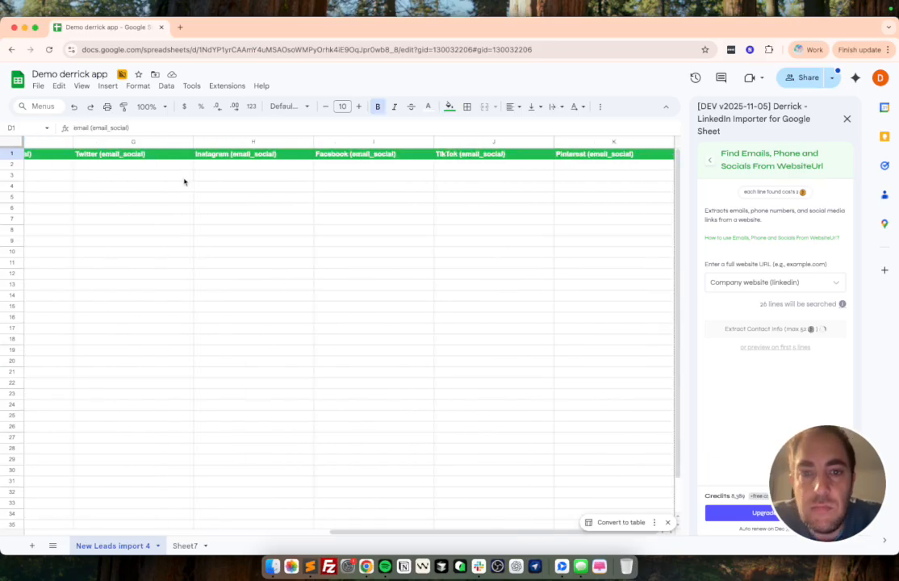
pyautogui.hscroll(-8, 426, 161)
pyautogui.hscroll(2, 385, 165)
pyautogui.press('Right')
pyautogui.press('Right')
pyautogui.press('Right')
pyautogui.press('Right')
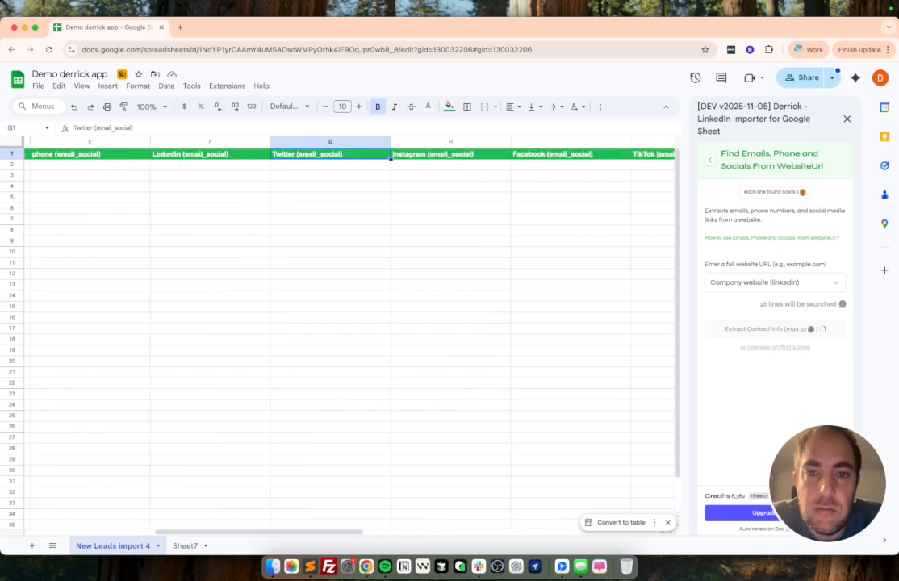
pyautogui.press('Right')
pyautogui.press('Right')
pyautogui.press('Right')
pyautogui.press('Right')
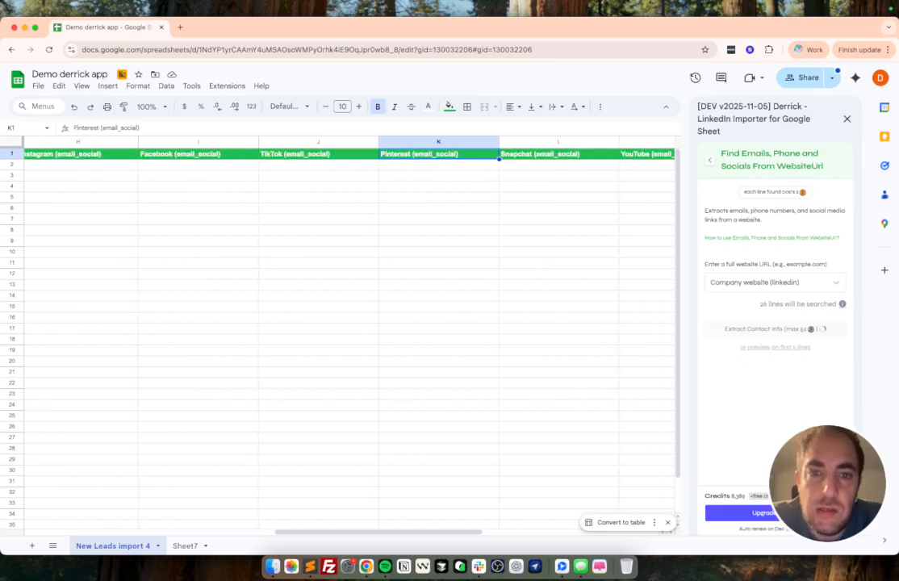
pyautogui.press('Right')
pyautogui.press('Right')
pyautogui.press('Right')
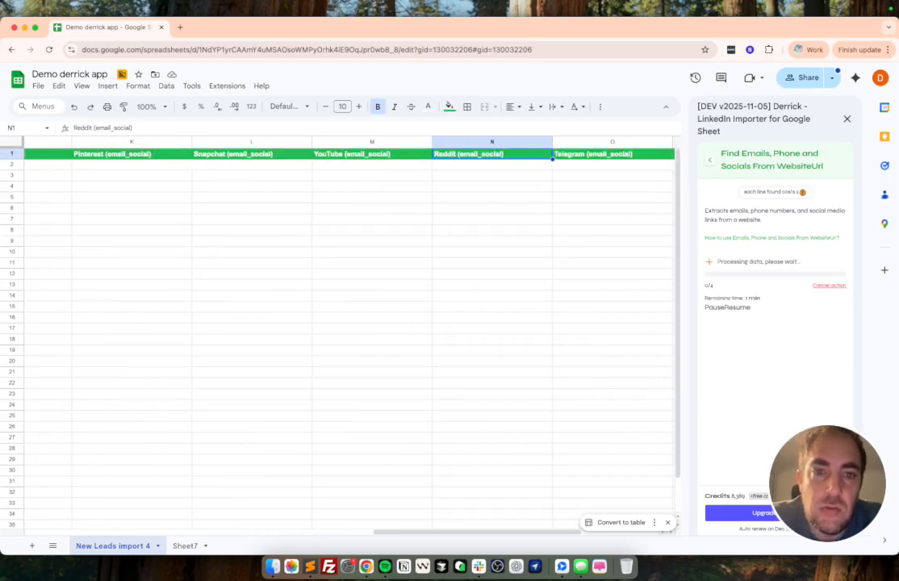
pyautogui.press('Right')
pyautogui.press('Right')
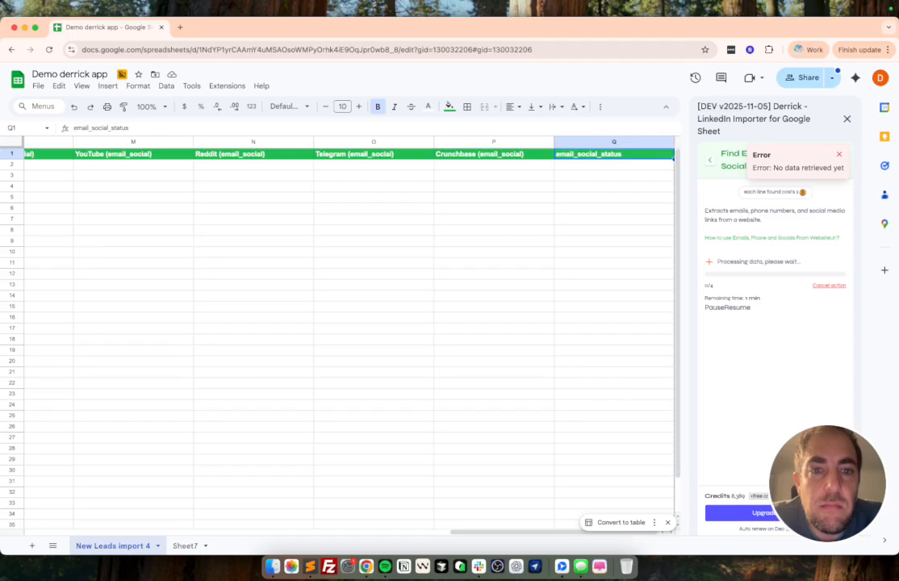
# Dismiss the error notification and select the email cell in row 2.
pyautogui.press('Down')
pyautogui.hscroll(-12, 349, 338)
pyautogui.hscroll(12, 348, 339)
pyautogui.hscroll(-8, 349, 338)
pyautogui.hscroll(-8, 352, 184)
pyautogui.hscroll(1, 352, 183)
pyautogui.hscroll(-1, 353, 184)
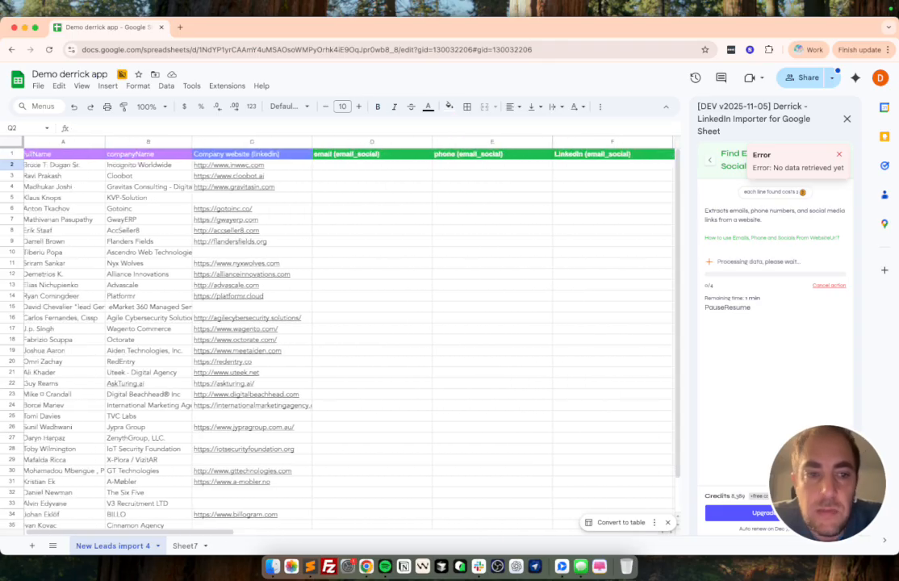
pyautogui.click(836, 154)
pyautogui.click(277, 167)
pyautogui.moveTo(277, 167); pyautogui.dragTo(375, 170)
pyautogui.click(374, 170)
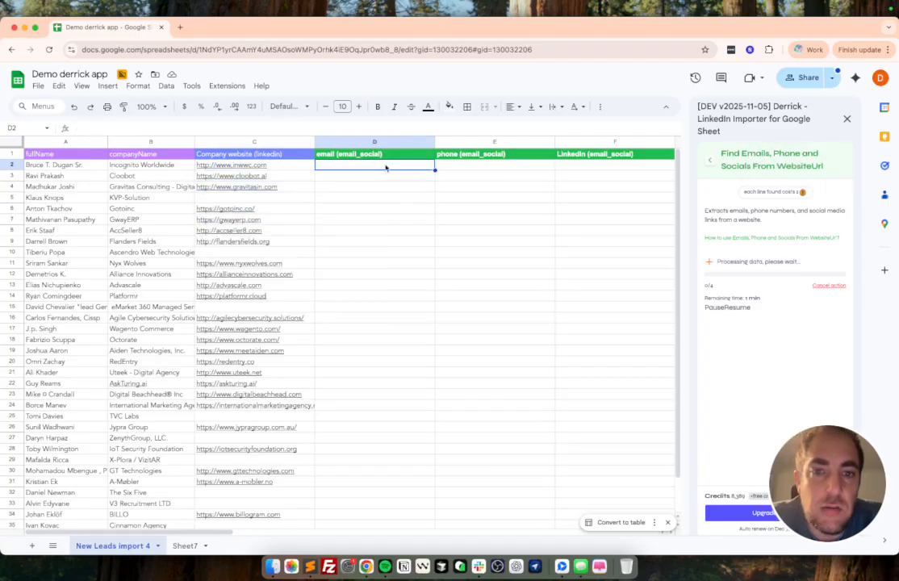
# Check the email_social_status column for processed rows and inspect row 2's email and phone cells.
pyautogui.hscroll(10, 427, 170)
pyautogui.hscroll(-10, 427, 170)
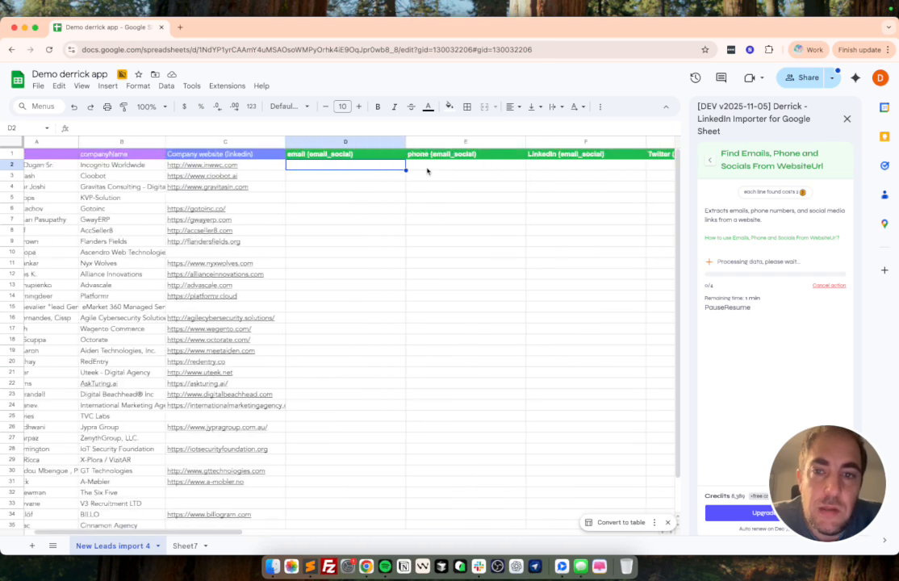
pyautogui.hscroll(15, 363, 175)
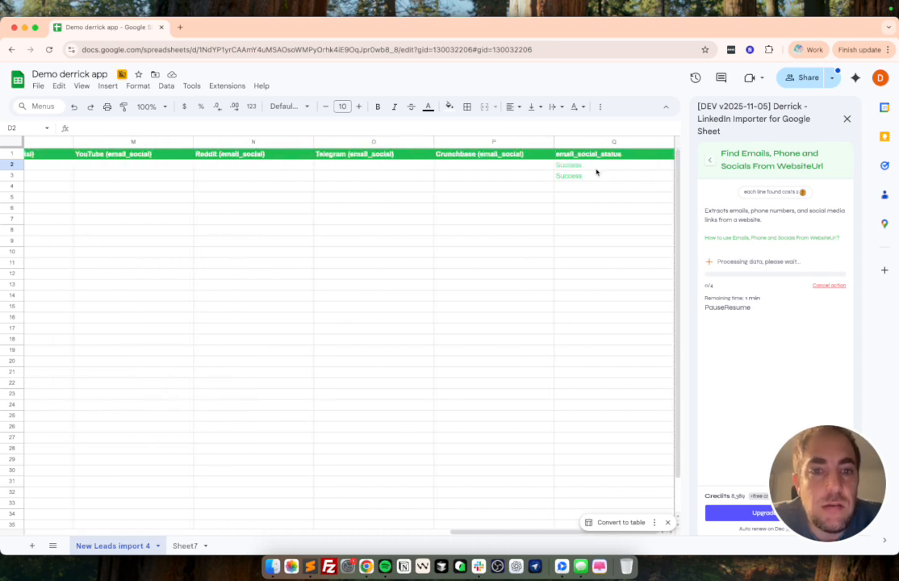
pyautogui.click(522, 170)
pyautogui.hscroll(-15, 523, 172)
pyautogui.moveTo(360, 168); pyautogui.dragTo(468, 167)
pyautogui.click(368, 168)
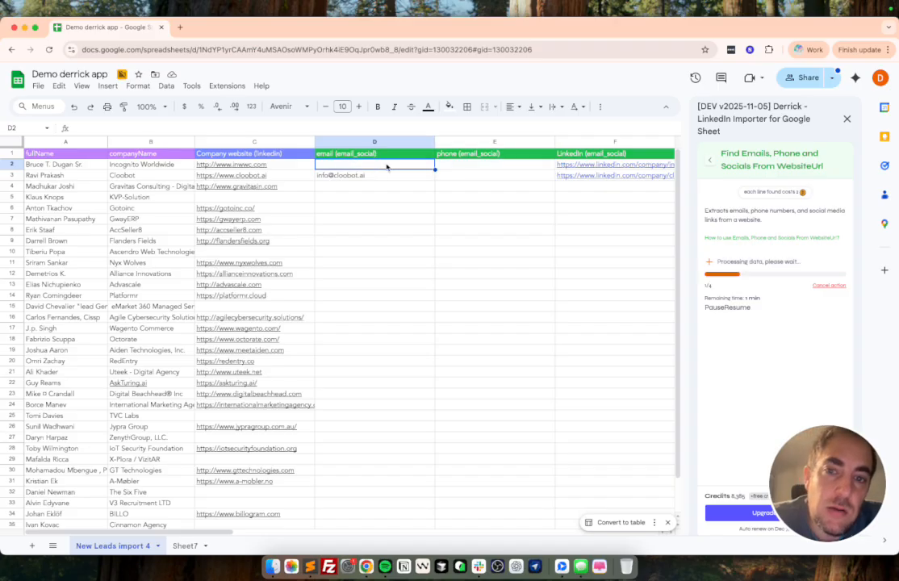
# Examine row 2's extracted contact data across the phone, LinkedIn, Twitter, Instagram, Facebook and Pinterest columns up to the status.
pyautogui.scroll(-1, 413, 168)
pyautogui.scroll(1, 306, 143)
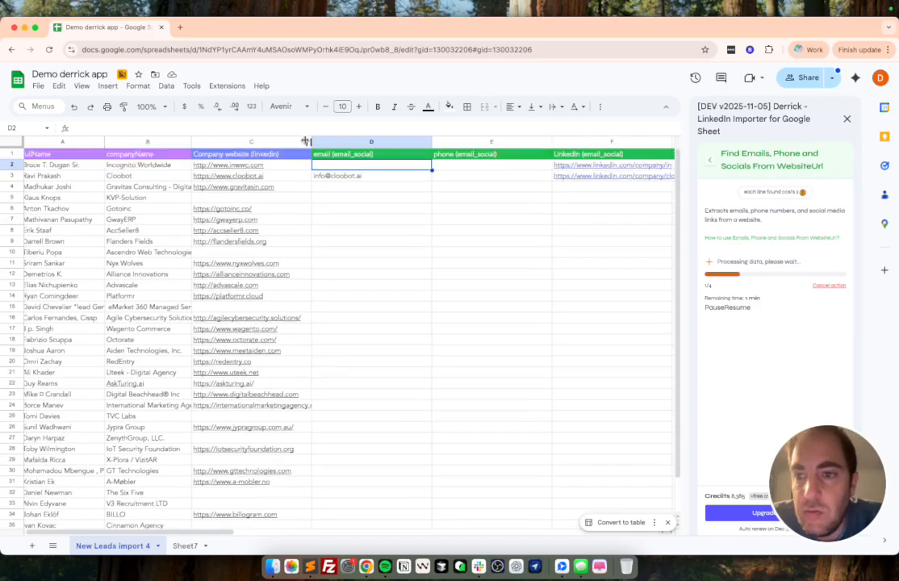
pyautogui.hscroll(-1, 46, 177)
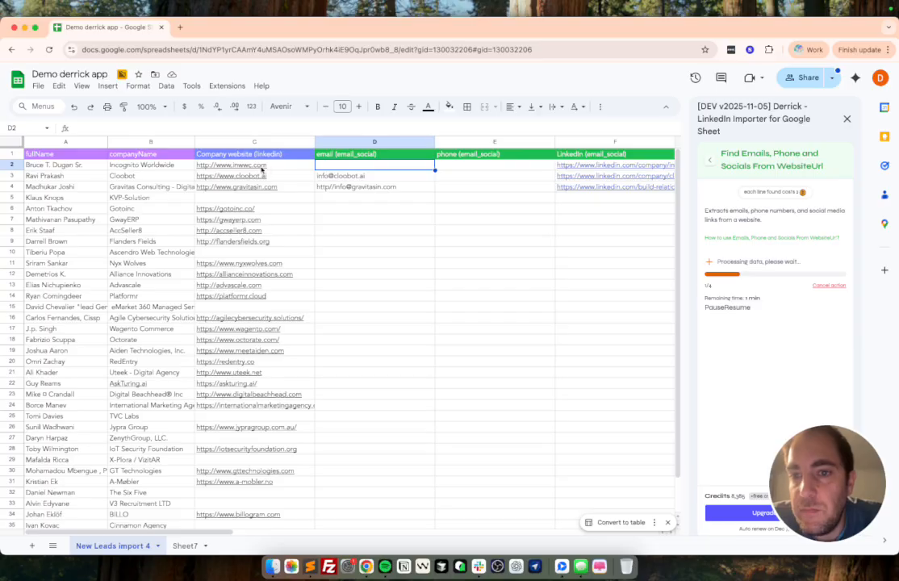
pyautogui.moveTo(246, 168)
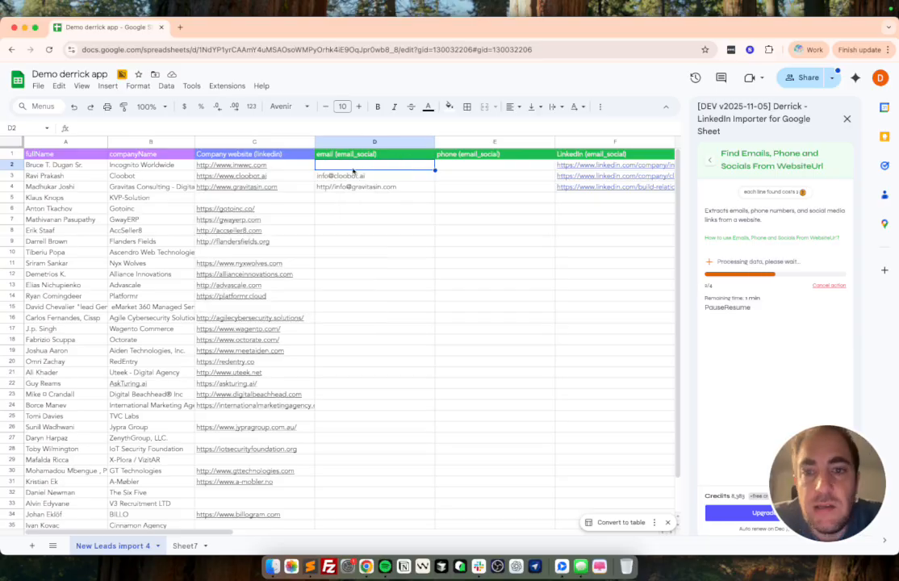
pyautogui.hscroll(3, 352, 171)
pyautogui.click(381, 169)
pyautogui.hscroll(5, 385, 170)
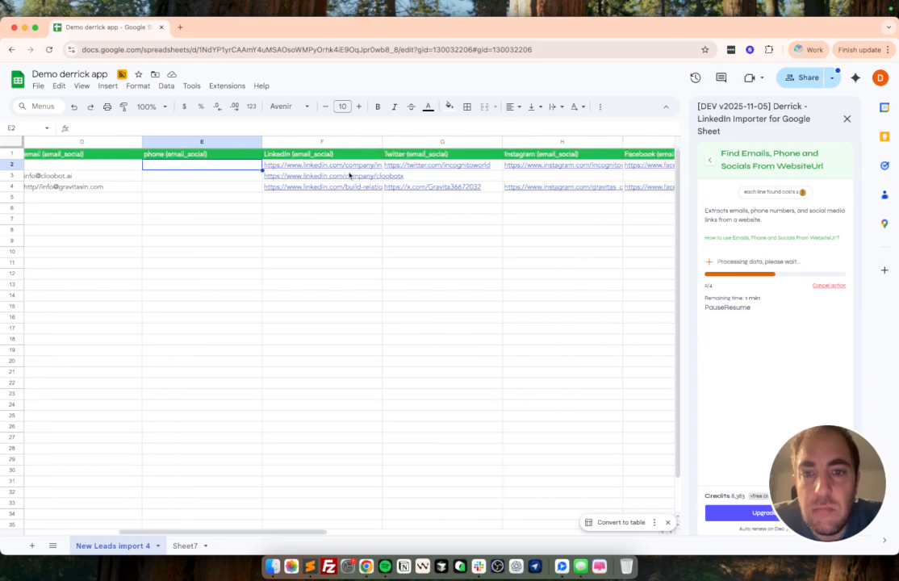
pyautogui.click(342, 169)
pyautogui.hscroll(2, 342, 168)
pyautogui.click(343, 169)
pyautogui.hscroll(3, 344, 168)
pyautogui.click(343, 168)
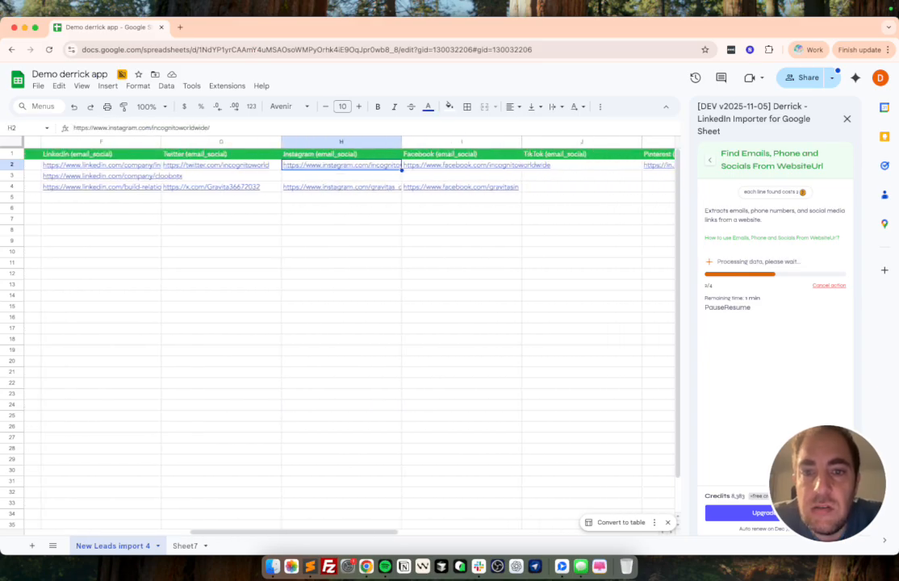
pyautogui.hscroll(2, 343, 168)
pyautogui.click(344, 167)
pyautogui.hscroll(3, 344, 168)
pyautogui.hscroll(1, 420, 166)
pyautogui.click(419, 166)
pyautogui.hscroll(6, 420, 166)
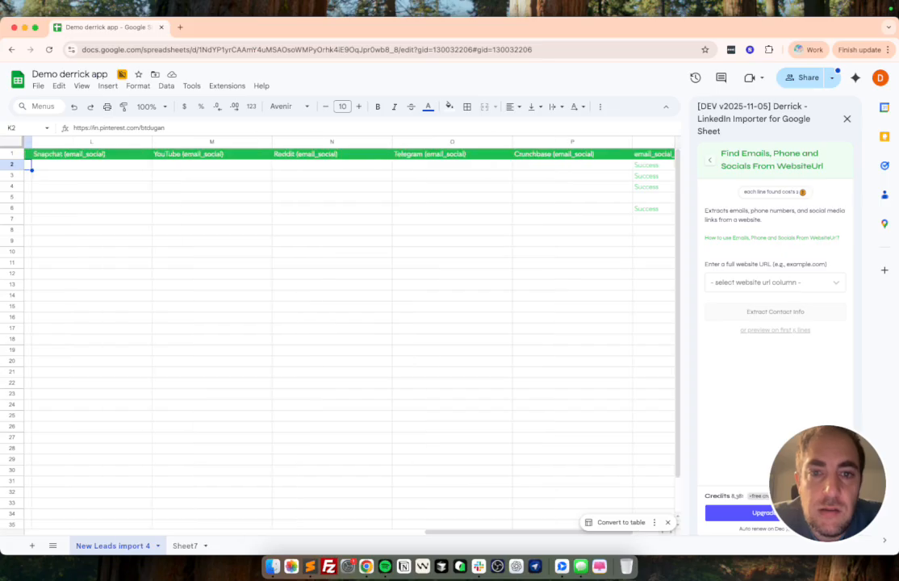
# Examine the Cloobot row's extracted email and LinkedIn link, comparing its social columns with the other previewed rows.
pyautogui.hscroll(-10, 341, 168)
pyautogui.click(331, 179)
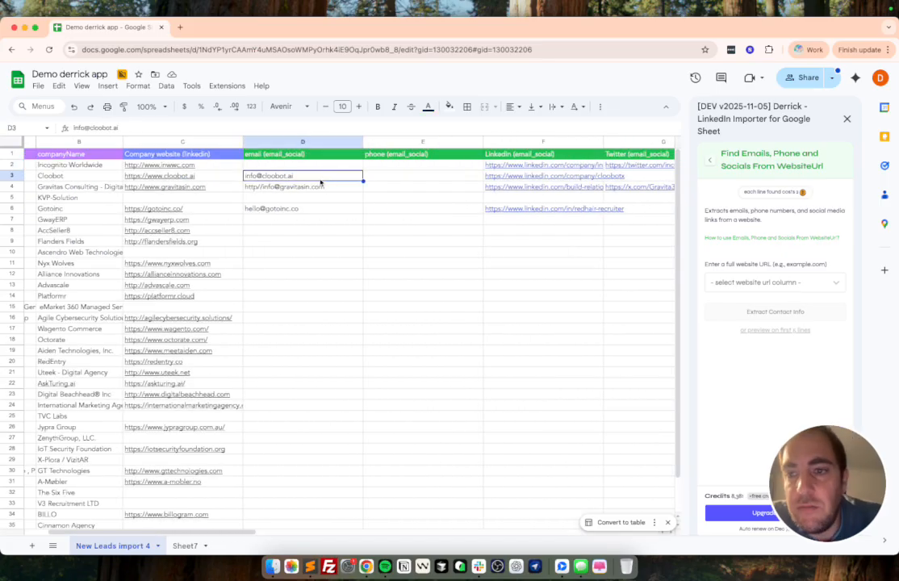
pyautogui.moveTo(208, 179)
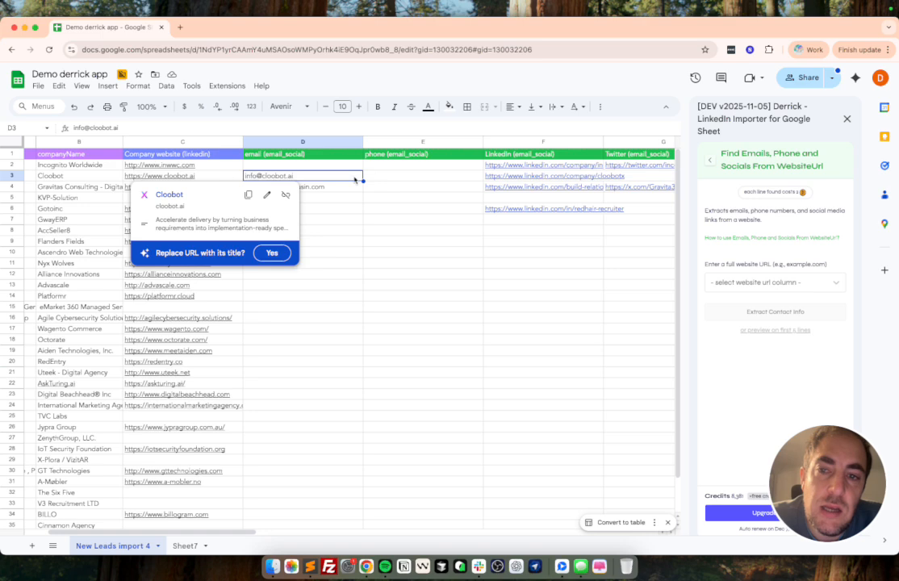
pyautogui.hscroll(1, 354, 180)
pyautogui.click(354, 177)
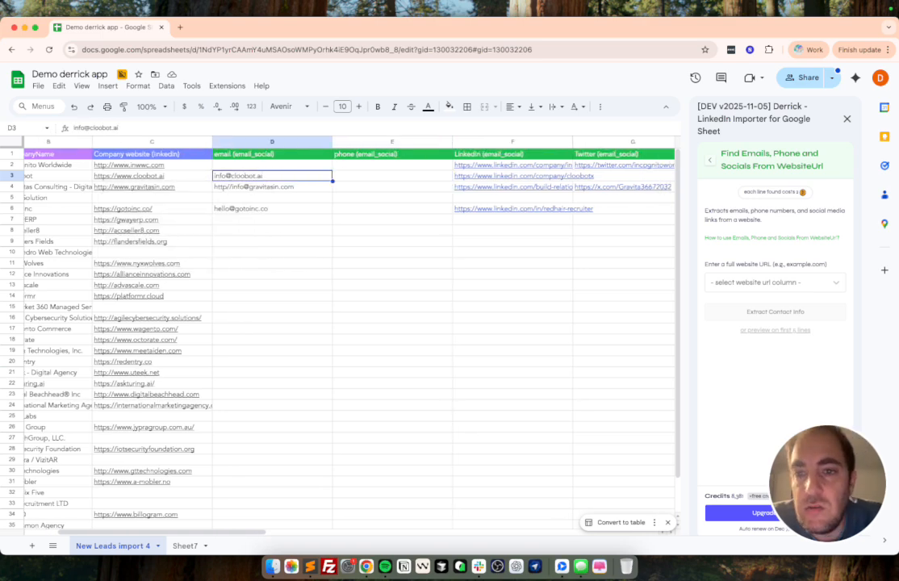
pyautogui.click(512, 176)
pyautogui.hscroll(15, 512, 176)
pyautogui.hscroll(-15, 411, 174)
pyautogui.hscroll(12, 411, 174)
pyautogui.hscroll(-3, 387, 200)
pyautogui.hscroll(-6, 339, 182)
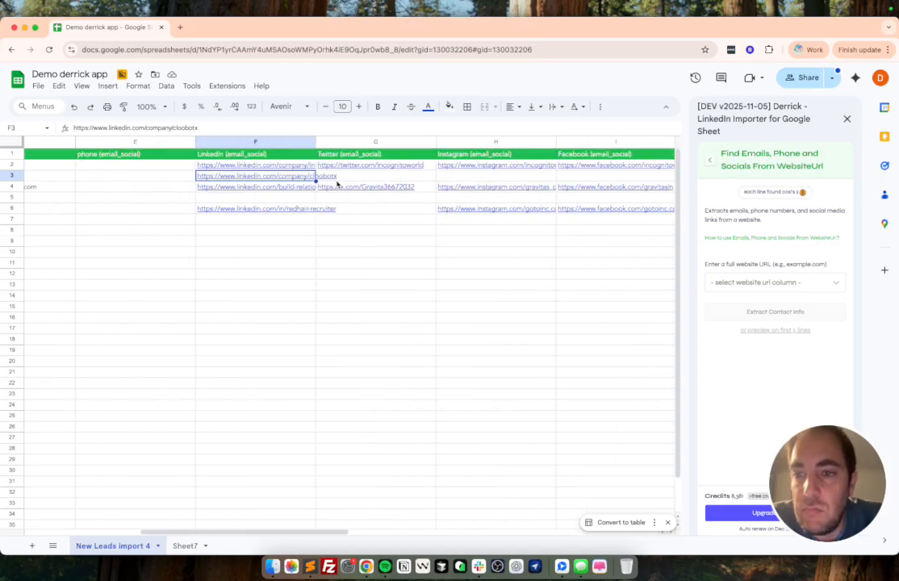
pyautogui.hscroll(-5, 338, 187)
pyautogui.hscroll(12, 347, 190)
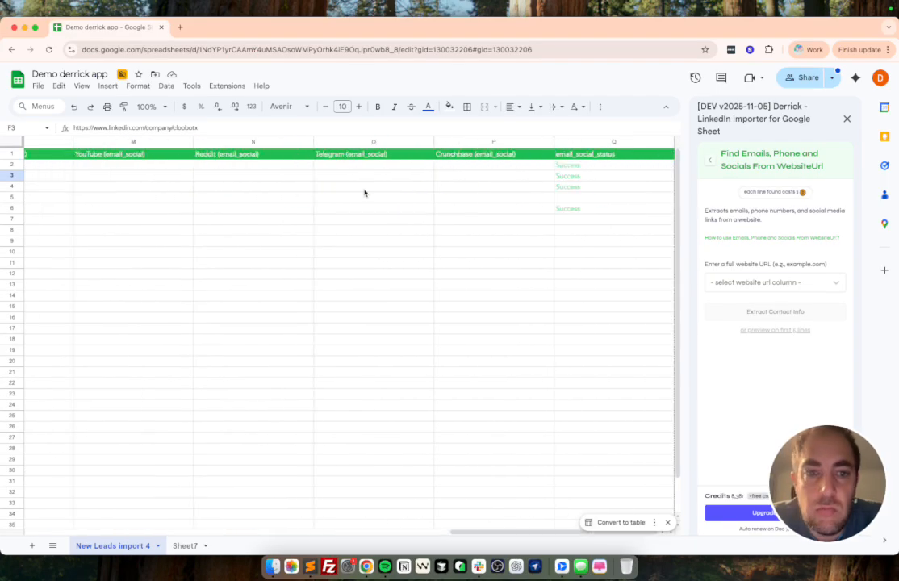
pyautogui.hscroll(-12, 364, 193)
pyautogui.hscroll(12, 332, 193)
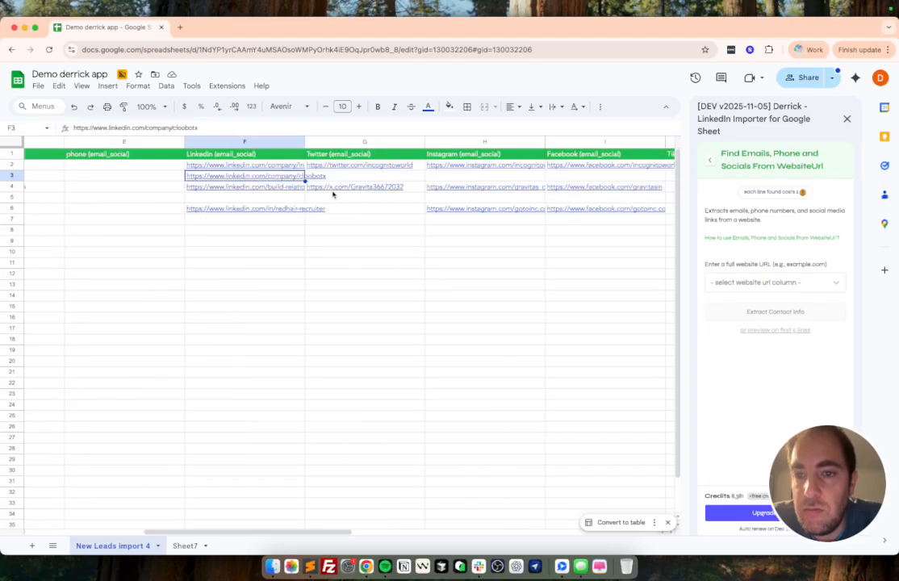
# Inspect row 5 (KVP-Solution), checking its Company website cell and its email_social_status cell.
pyautogui.click(585, 197)
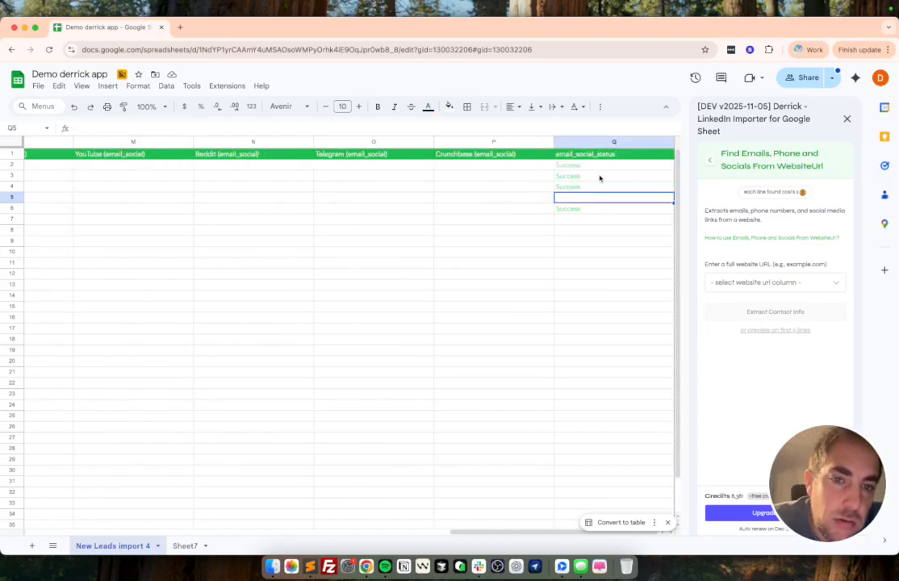
pyautogui.hscroll(-12, 599, 177)
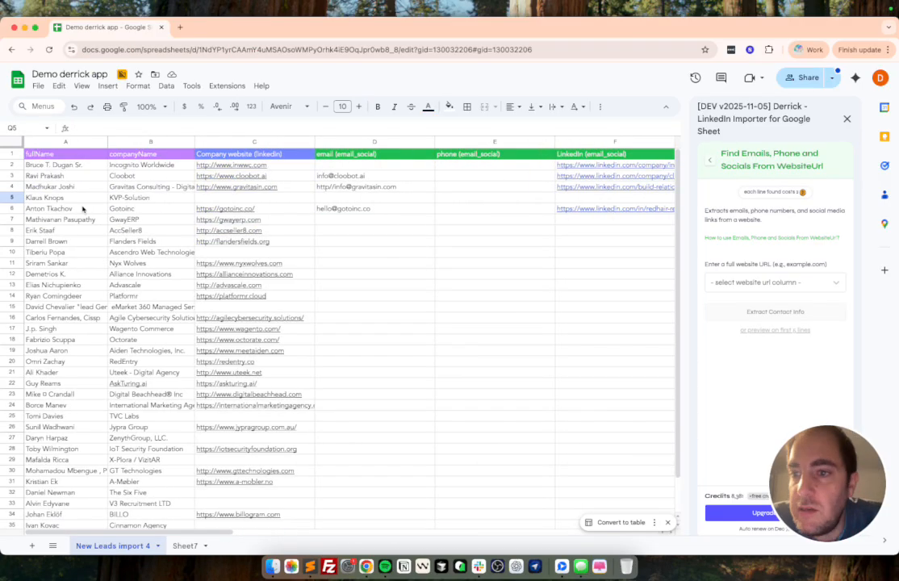
pyautogui.click(16, 198)
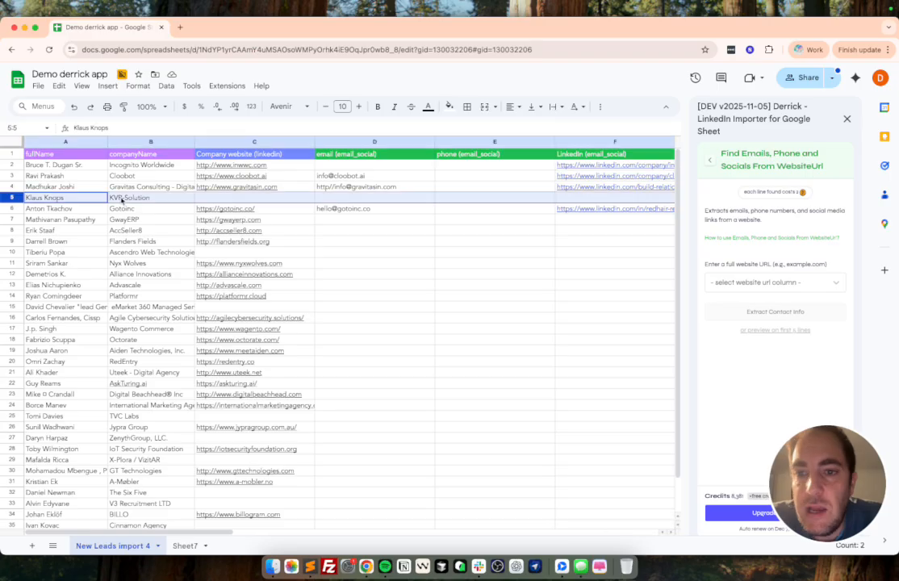
pyautogui.click(236, 199)
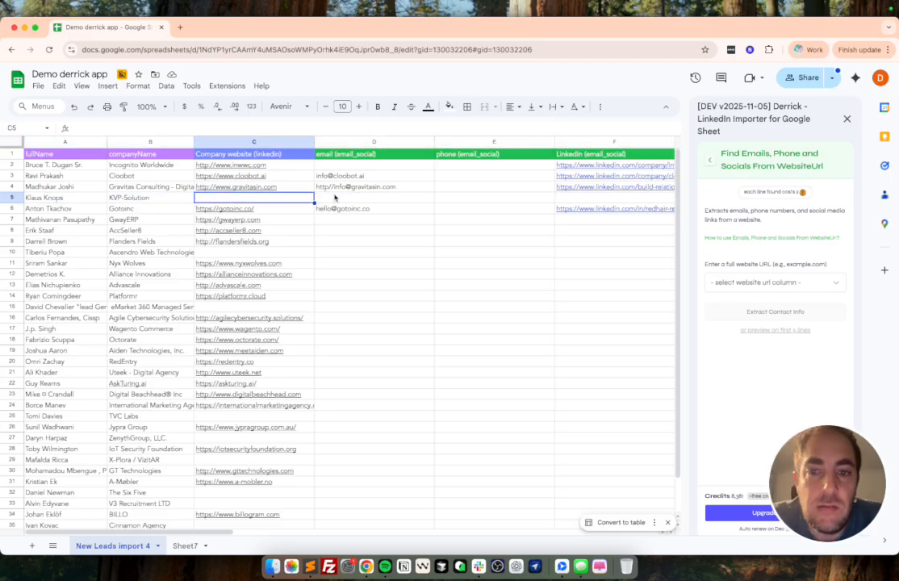
pyautogui.hscroll(12, 333, 194)
pyautogui.click(597, 200)
pyautogui.hscroll(-12, 597, 200)
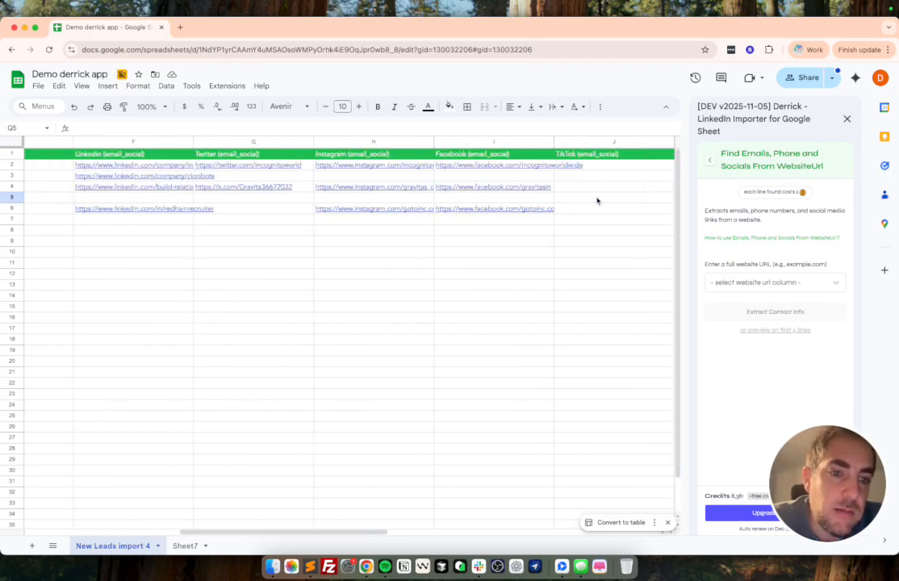